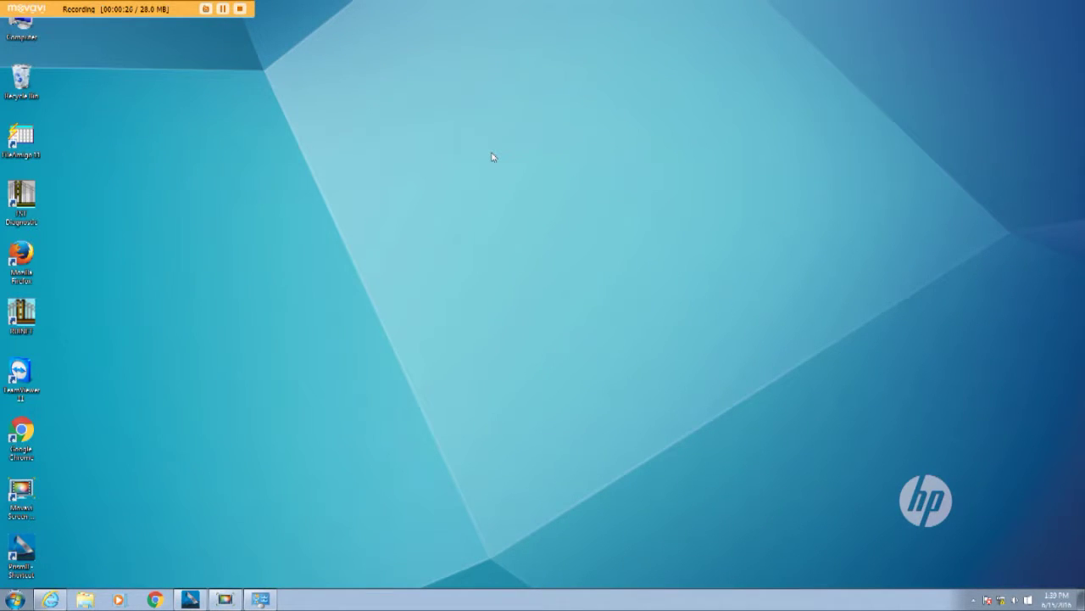
Step: Open the Internet Protocol Version 4 (TCP/IPv4) properties of the Local Area Connection from the Control Panel's network settings
{"action": "left_click", "coordinate": [263, 599]}
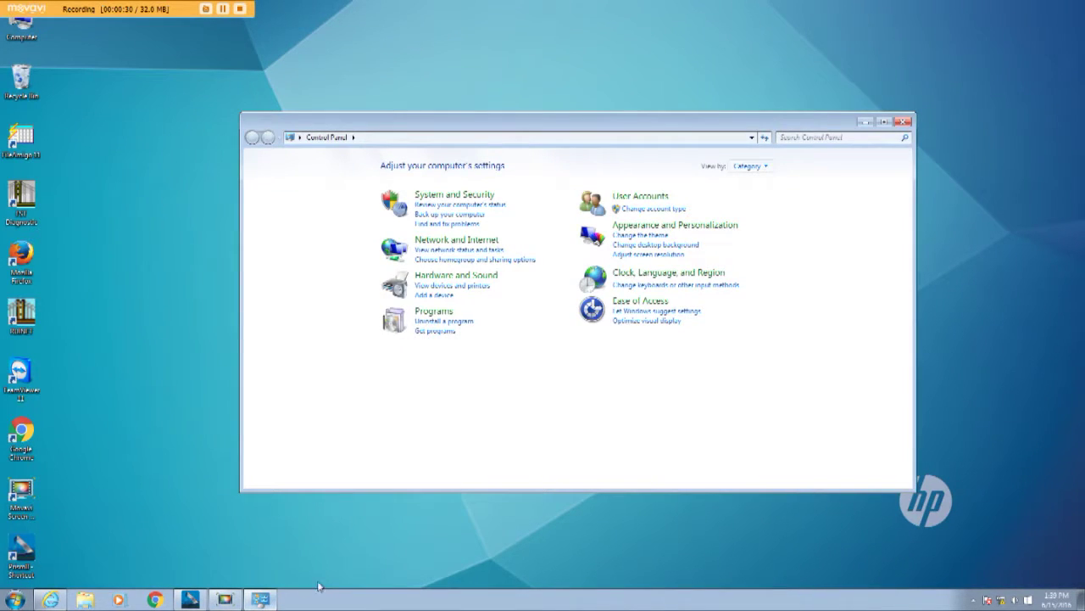
{"action": "left_click", "coordinate": [462, 242]}
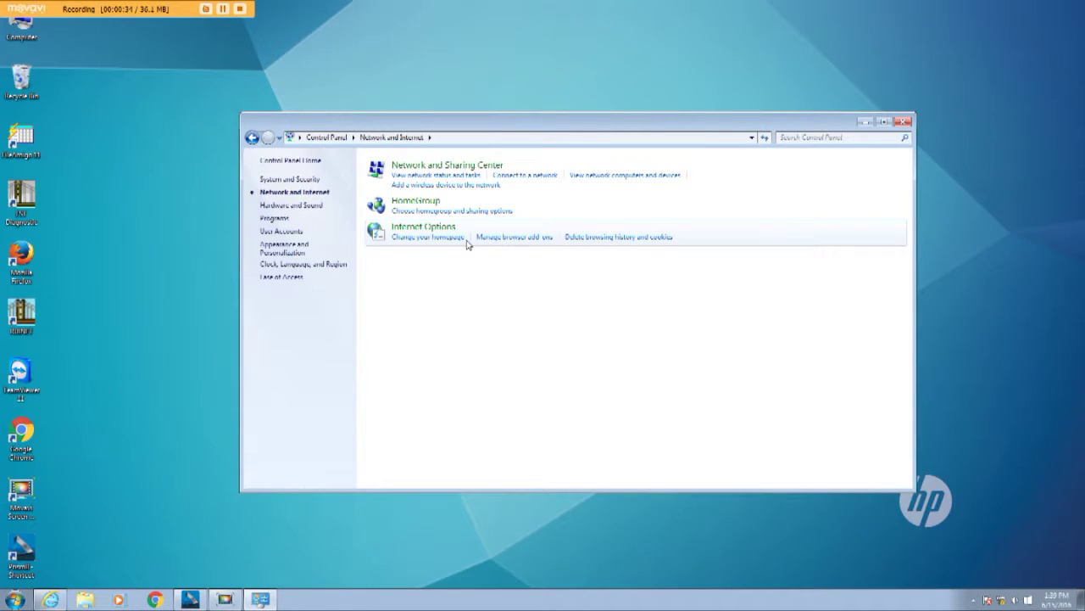
{"action": "left_click", "coordinate": [452, 166]}
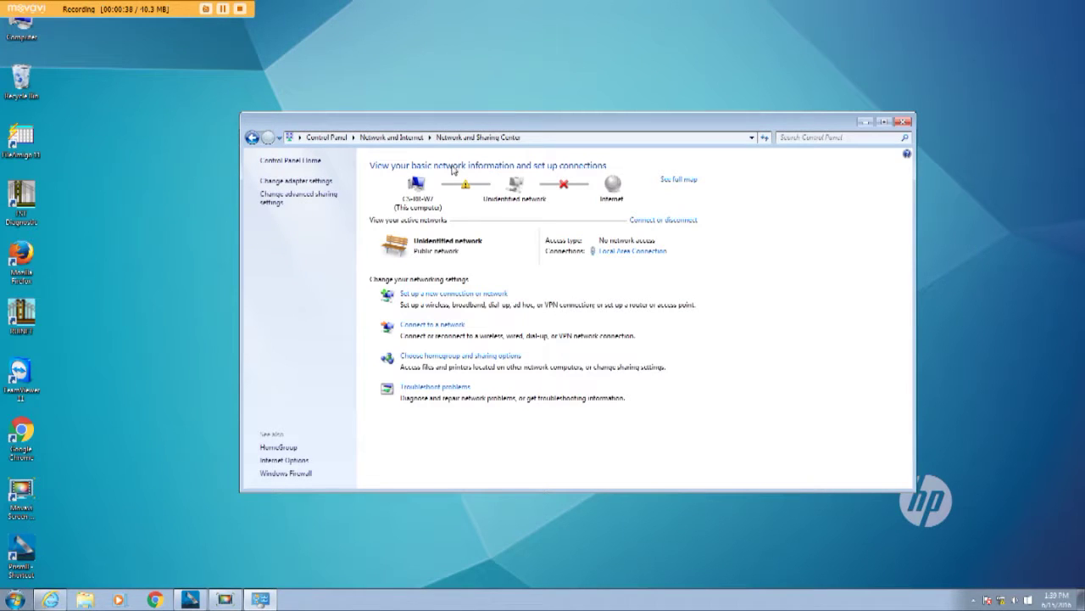
{"action": "left_click", "coordinate": [313, 183]}
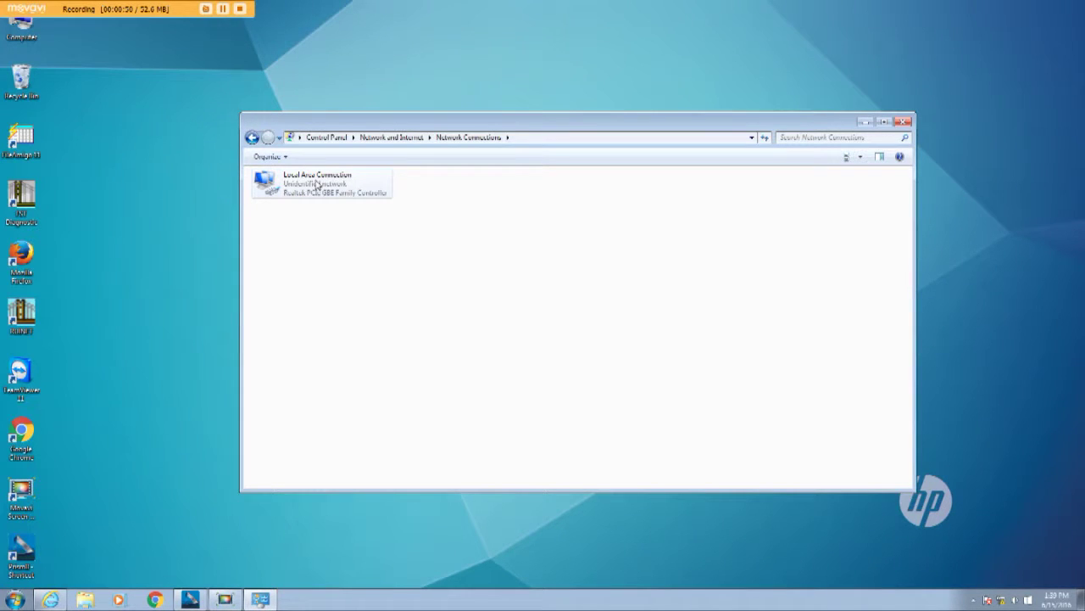
{"action": "right_click", "coordinate": [316, 185]}
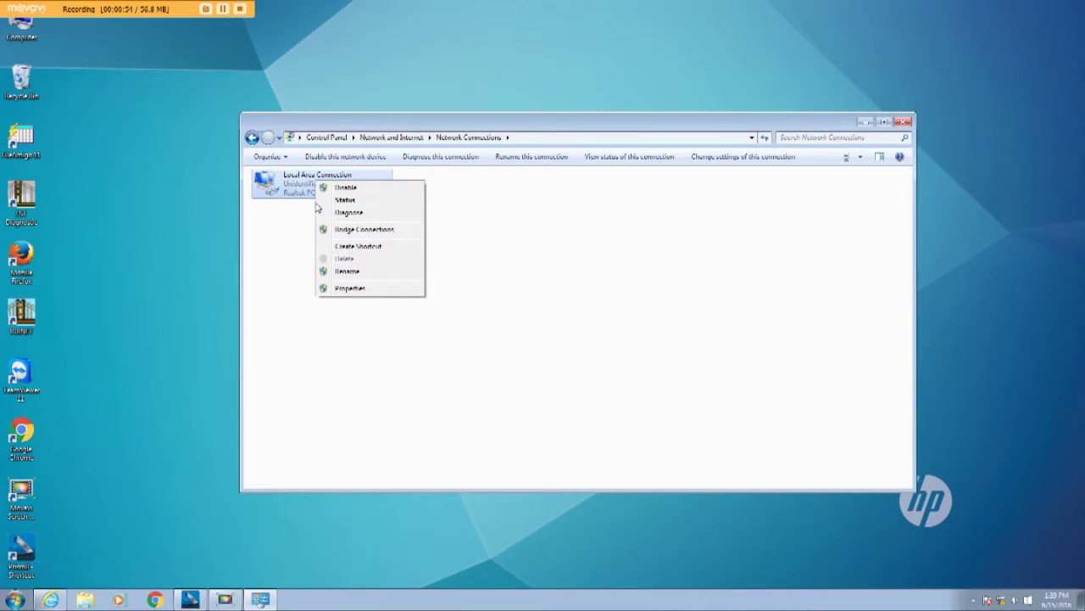
{"action": "left_click", "coordinate": [350, 290]}
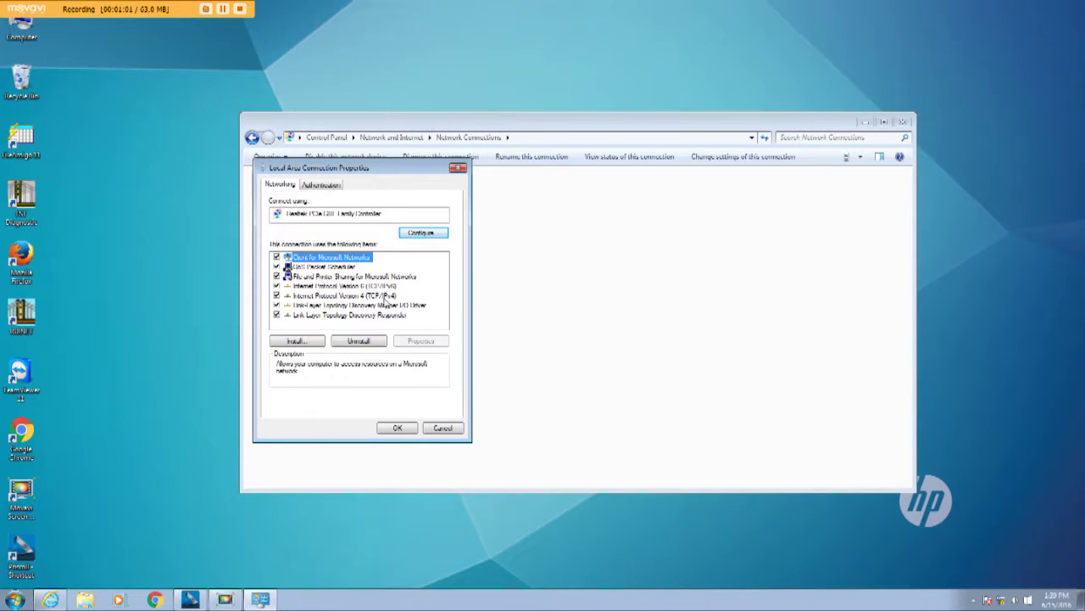
{"action": "left_click", "coordinate": [371, 296]}
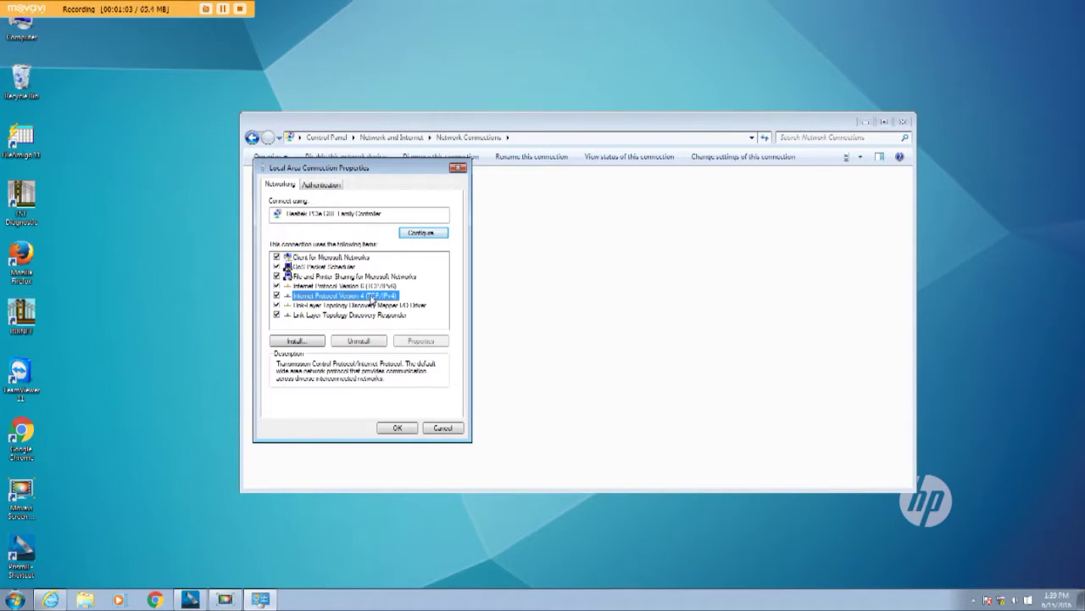
{"action": "left_click", "coordinate": [422, 341]}
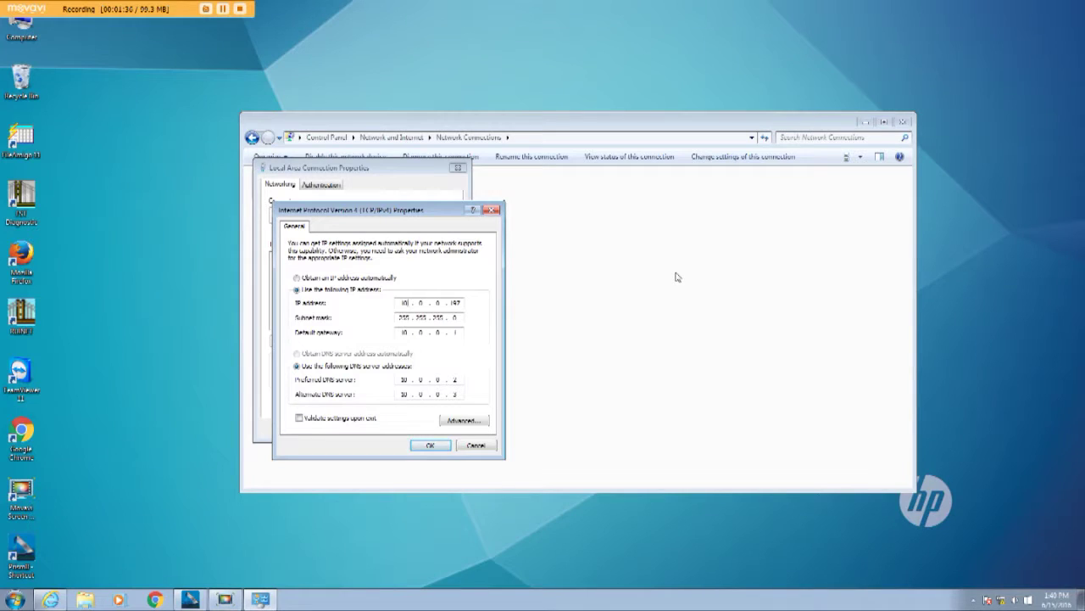
Step: Replace the connection's static IP address with one in the 192.168.1 range
{"action": "type", "text": "192"}
{"action": "key", "text": "BackSpace"}
{"action": "key", "text": "BackSpace"}
{"action": "type", "text": "168.1"}
{"action": "left_click", "coordinate": [462, 302]}
{"action": "key", "text": "BackSpace"}
{"action": "key", "text": "BackSpace"}
{"action": "type", "text": "5"}
{"action": "left_click", "coordinate": [408, 302]}
{"action": "type", "text": "192"}
Step: Confirm the IPv4 settings, close the connection's properties and minimize the network window
{"action": "left_click", "coordinate": [458, 332]}
{"action": "left_click", "coordinate": [297, 366]}
{"action": "left_click", "coordinate": [430, 445]}
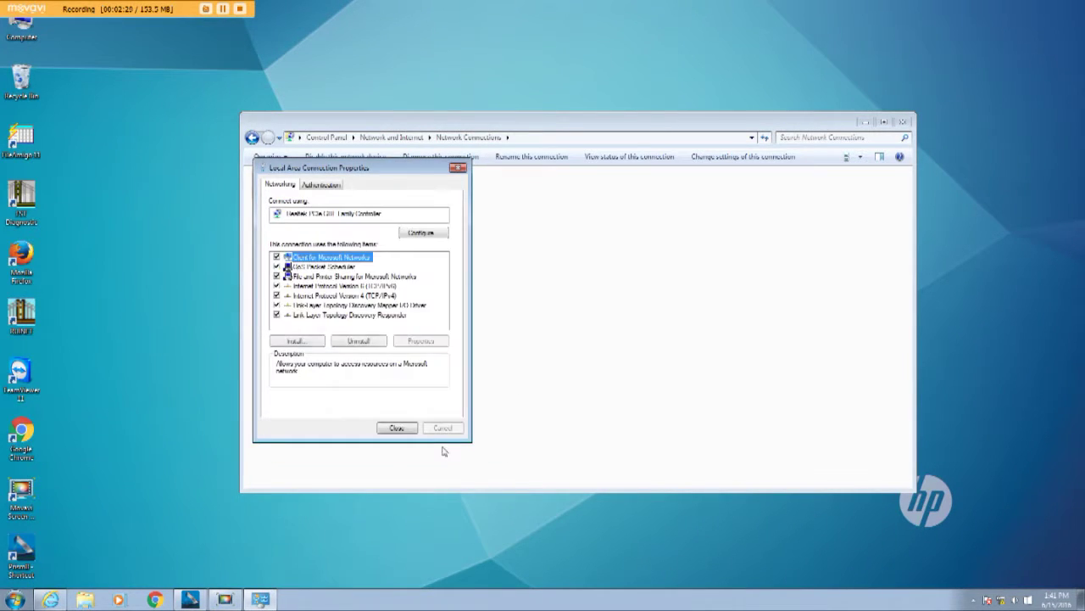
{"action": "left_click", "coordinate": [397, 428]}
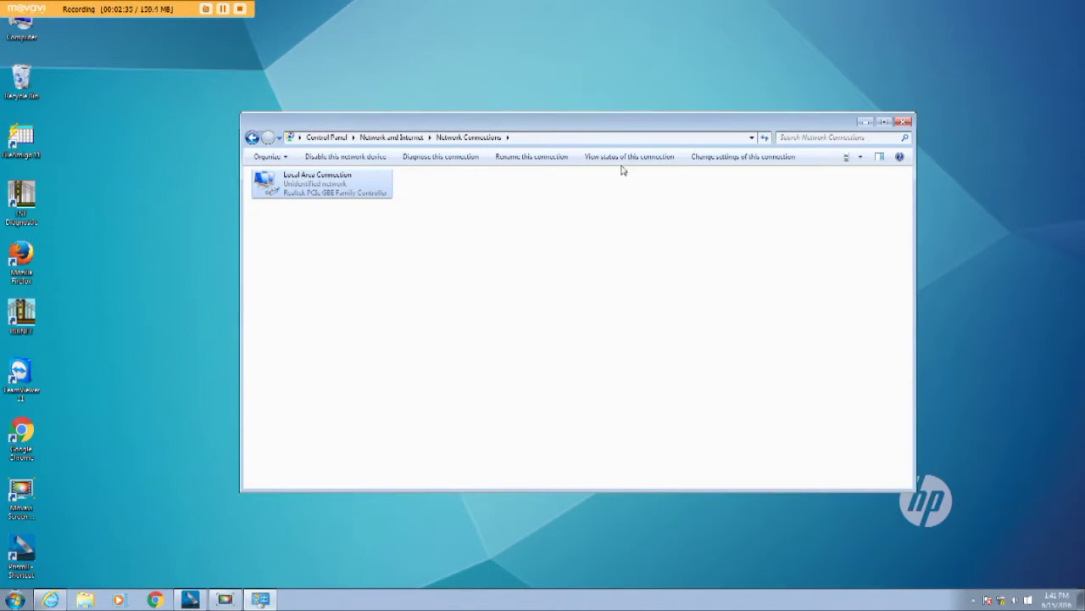
{"action": "left_click", "coordinate": [865, 124]}
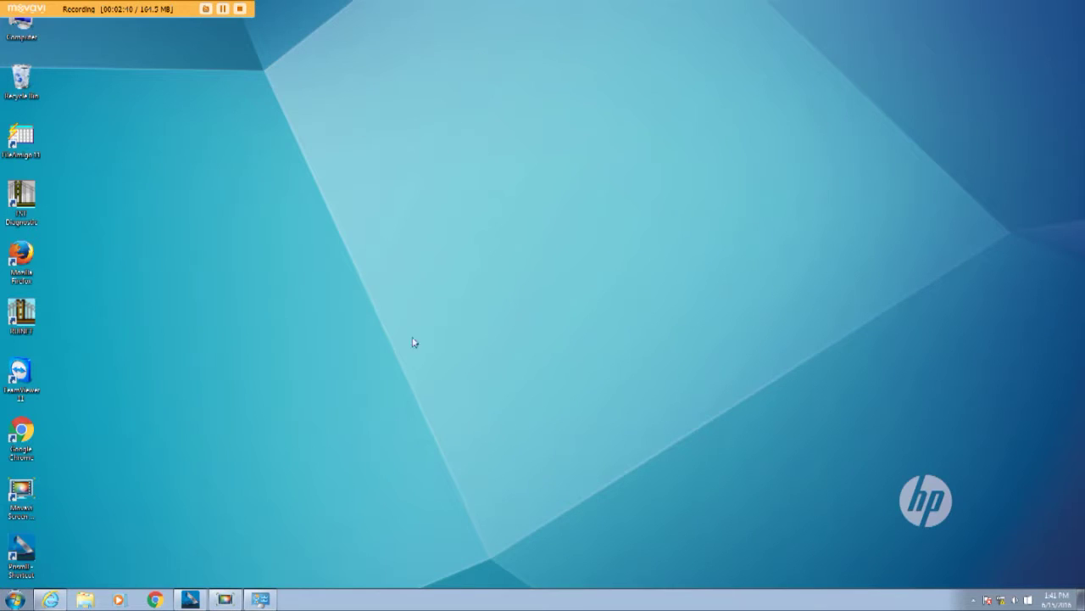
Step: Switch to Prism II, select the empty job site 006 and open its job-site setup
{"action": "left_click", "coordinate": [192, 599]}
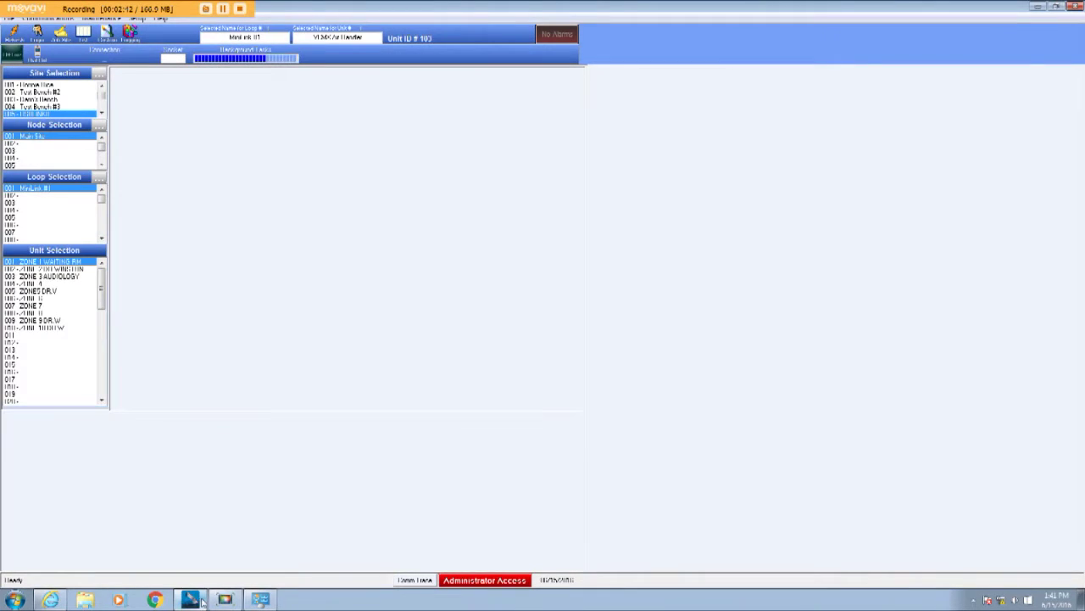
{"action": "left_click", "coordinate": [103, 114]}
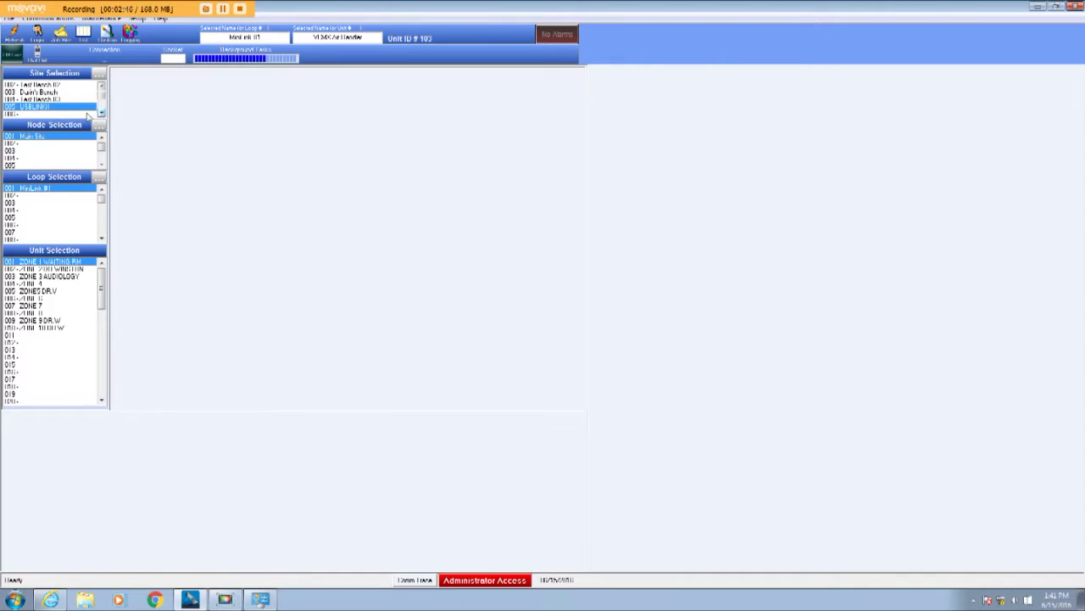
{"action": "left_click", "coordinate": [81, 116]}
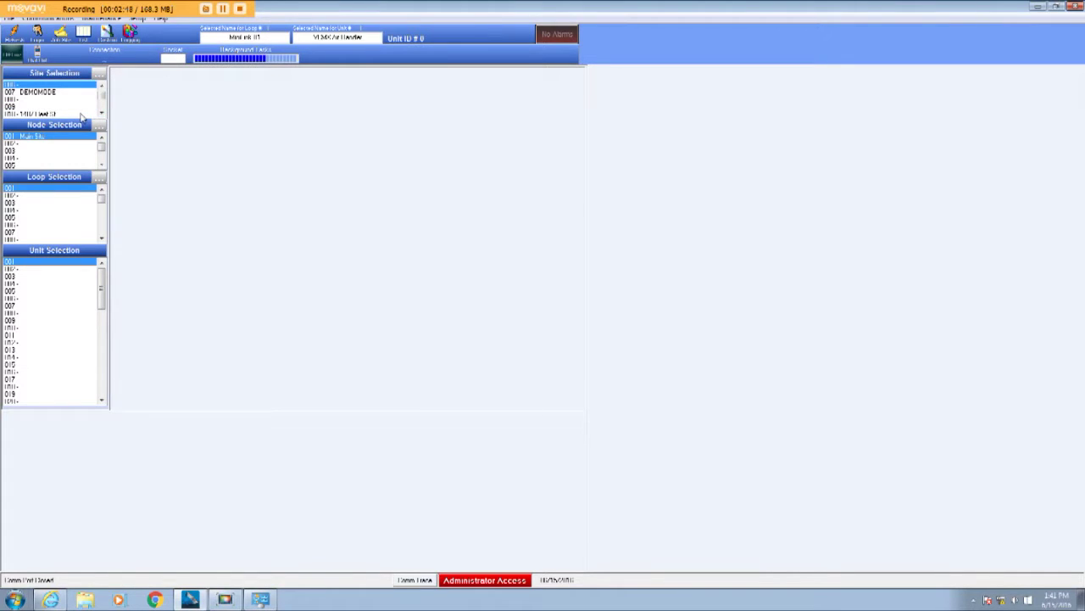
{"action": "left_click", "coordinate": [60, 34]}
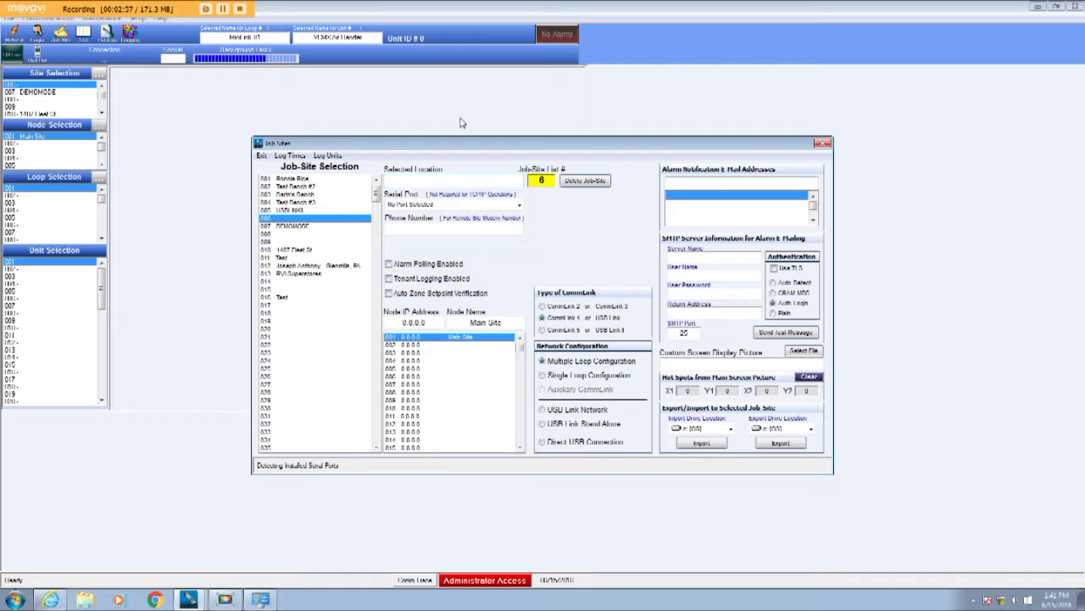
Step: Name job site 6 "IP Module" and set its Main Site node IP address to 192.168.1.25
{"action": "type", "text": "IP Module"}
{"action": "left_click", "coordinate": [440, 321]}
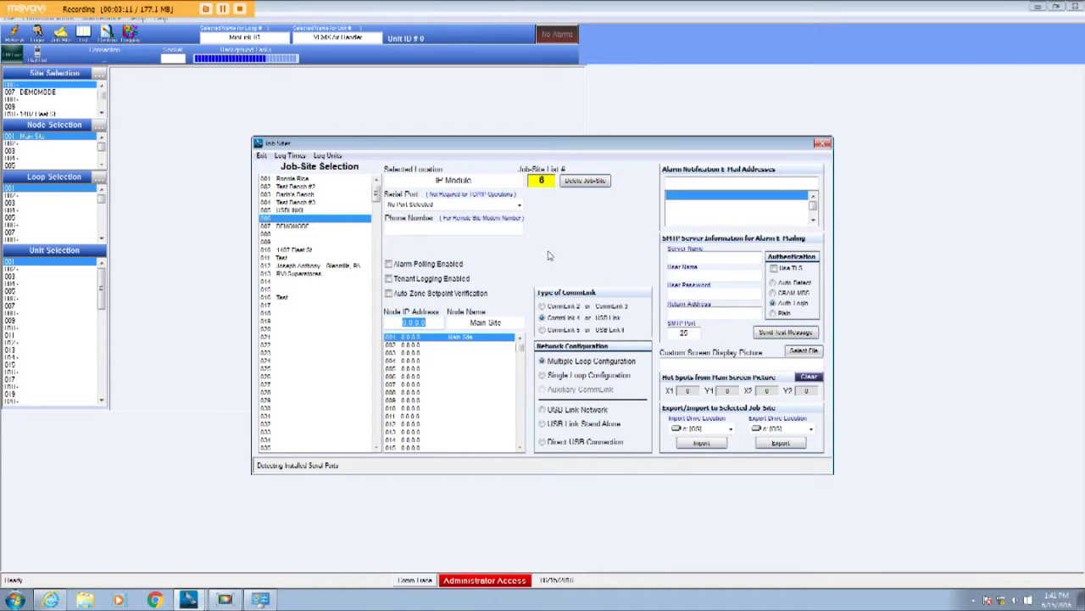
{"action": "type", "text": "192"}
{"action": "type", "text": ".168"}
{"action": "type", "text": ".1"}
{"action": "type", "text": ".1"}
{"action": "type", "text": "0"}
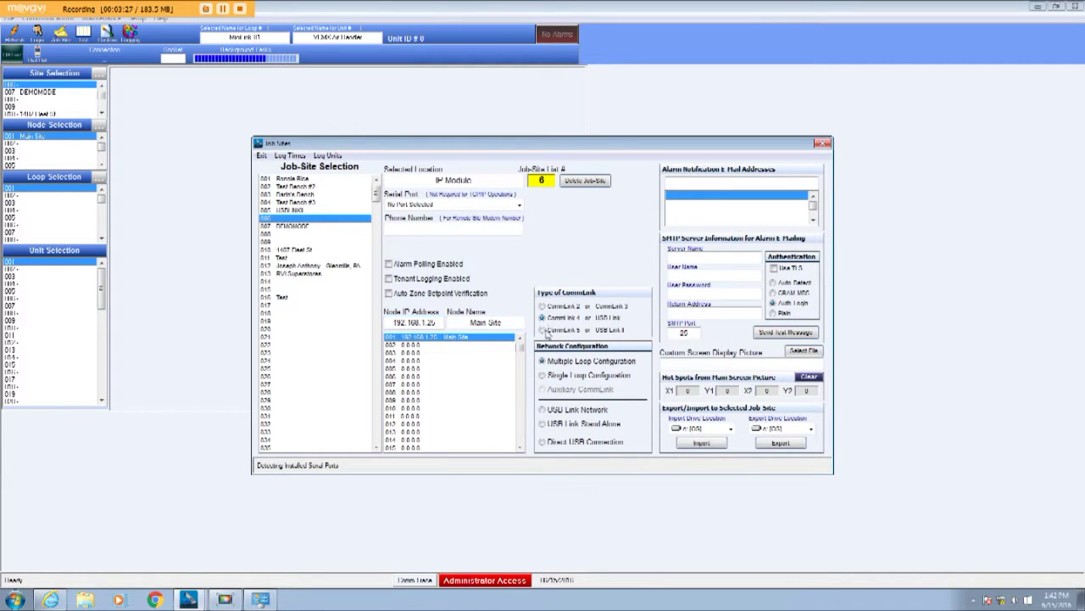
Step: Set the IP Module site's link type to CommLink 5 or USB Link II with Single Loop Configuration and leave the job-site setup
{"action": "left_click", "coordinate": [543, 329]}
{"action": "left_click", "coordinate": [544, 375]}
{"action": "left_click", "coordinate": [487, 180]}
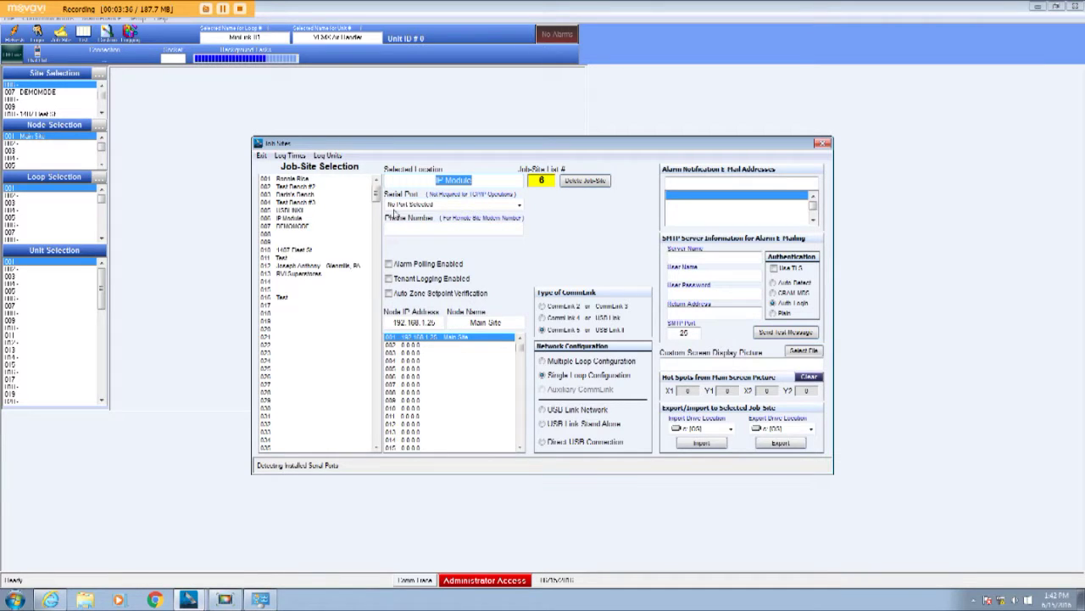
{"action": "left_click", "coordinate": [294, 222]}
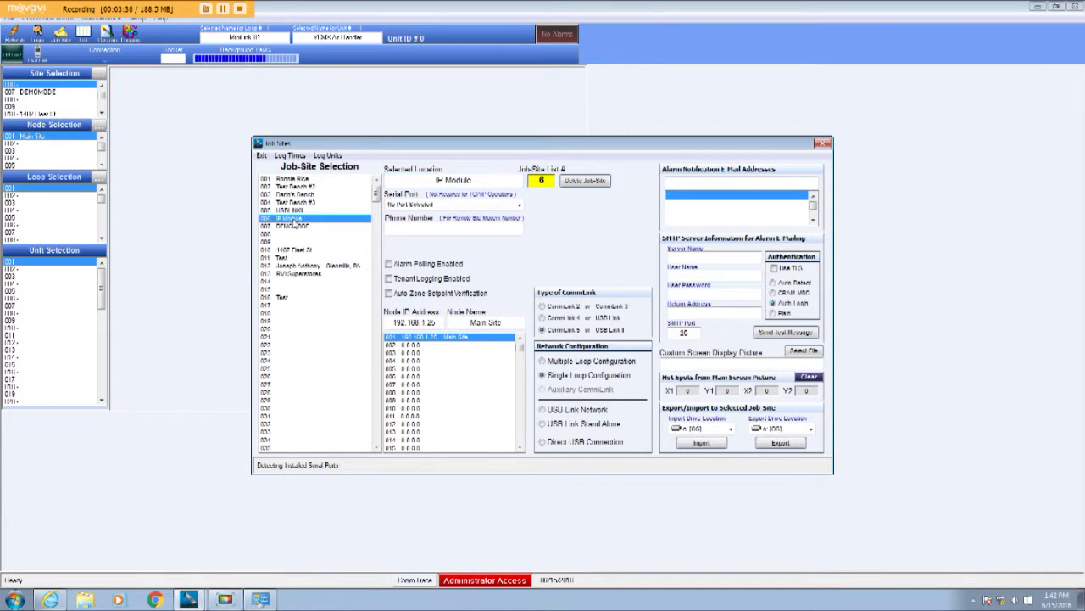
{"action": "left_click", "coordinate": [263, 156]}
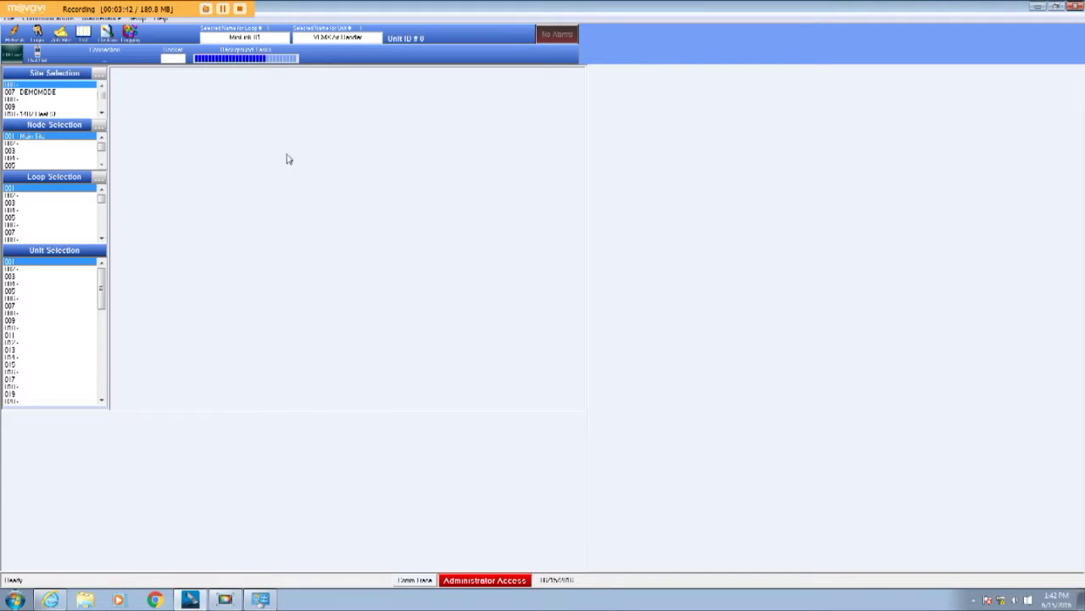
Step: Make the IP Module job site the active site in the site list
{"action": "left_click", "coordinate": [101, 86]}
{"action": "left_click", "coordinate": [53, 88]}
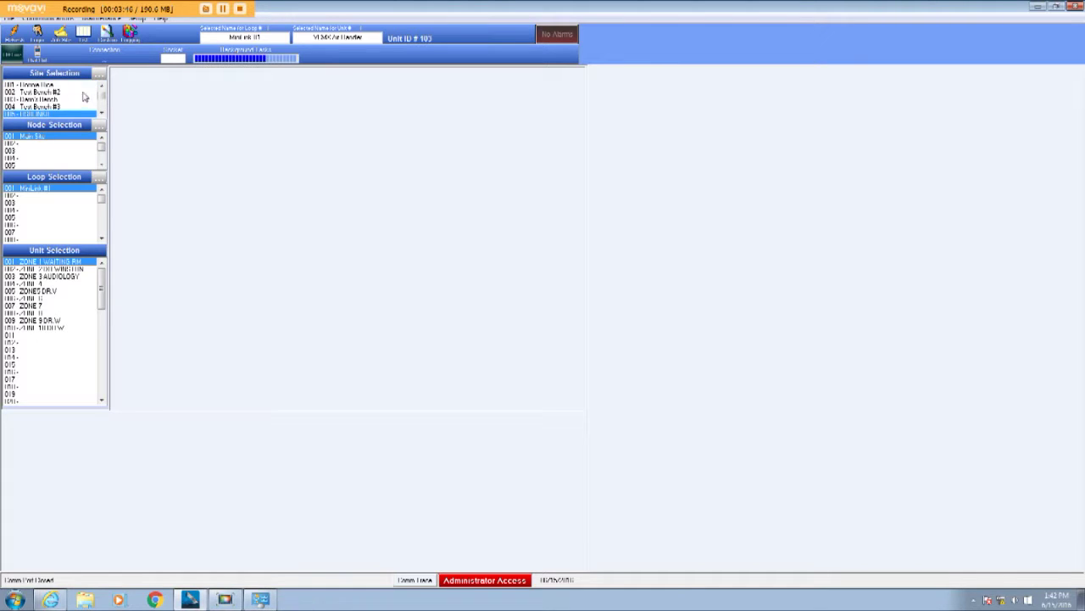
{"action": "scroll", "coordinate": [101, 114], "scroll_direction": "up", "scroll_amount": 1}
{"action": "left_click", "coordinate": [101, 113]}
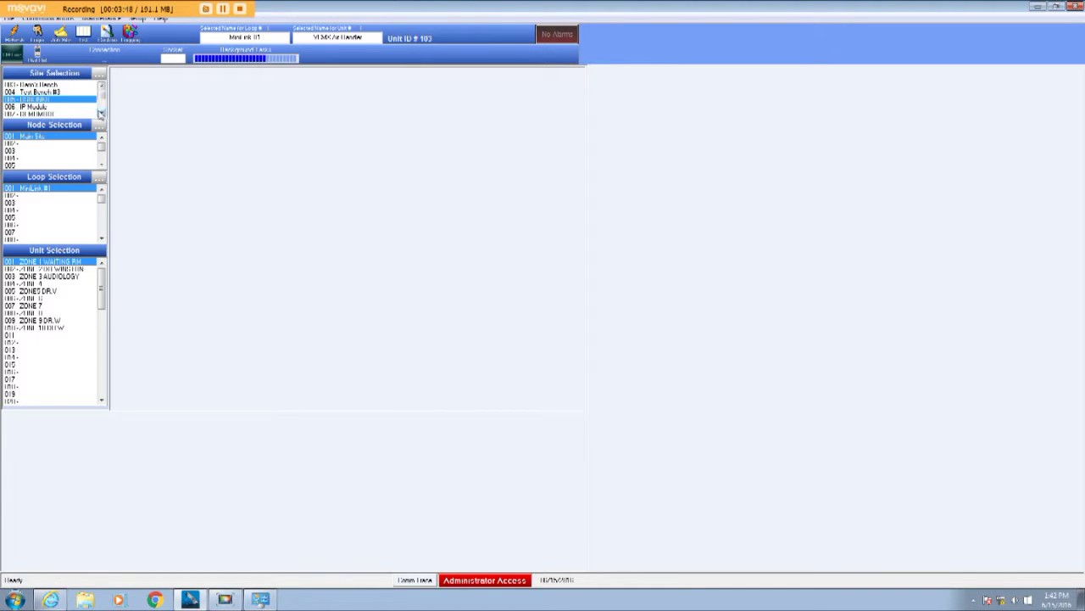
{"action": "left_click", "coordinate": [40, 107]}
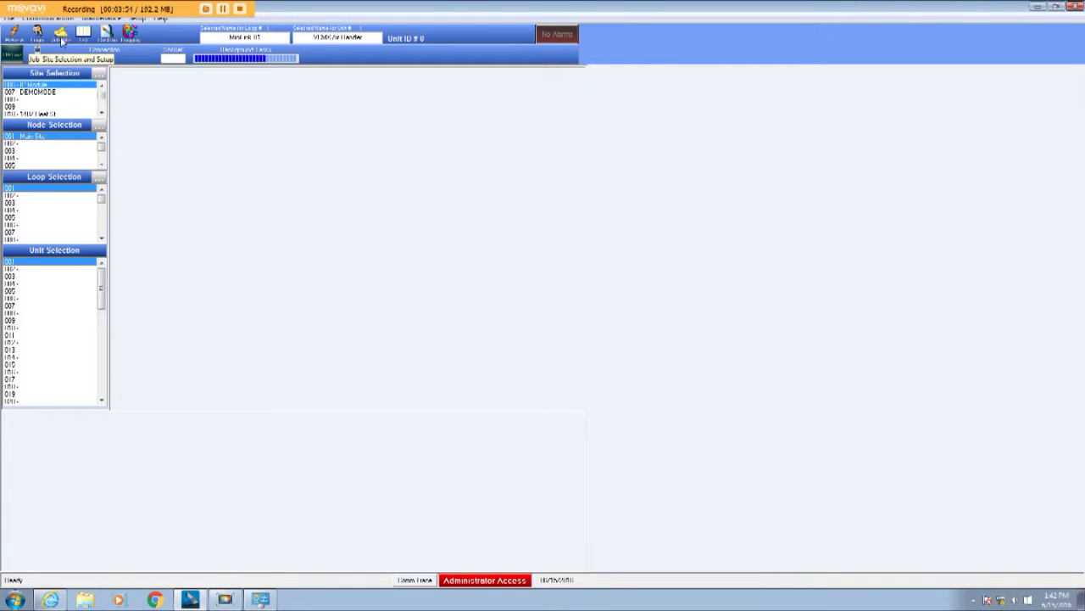
Step: Review the IP Module job-site settings and bring the connection online
{"action": "left_click", "coordinate": [61, 37]}
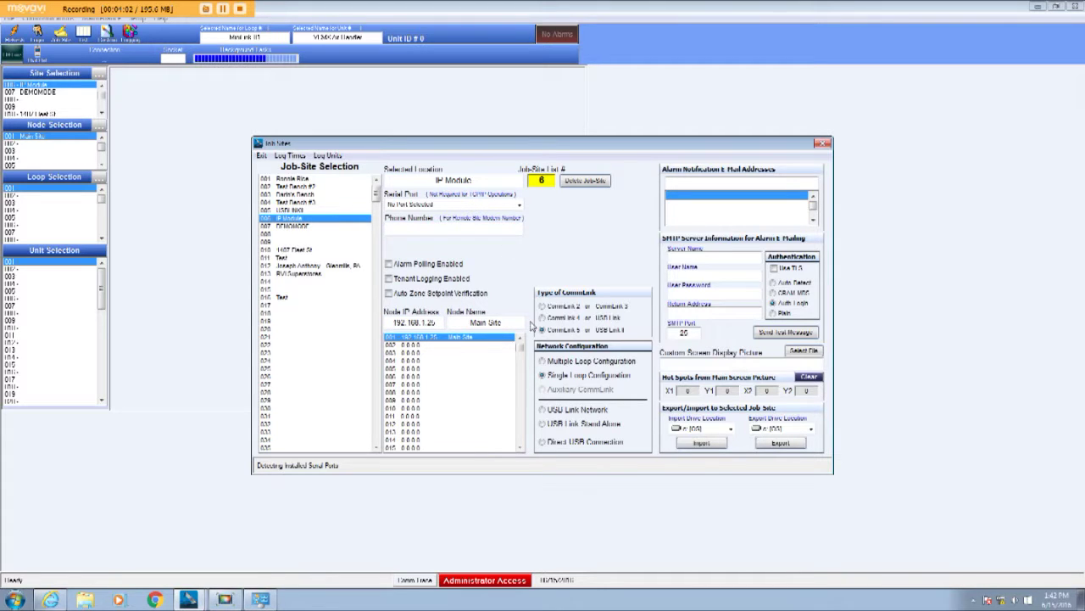
{"action": "left_click", "coordinate": [262, 157]}
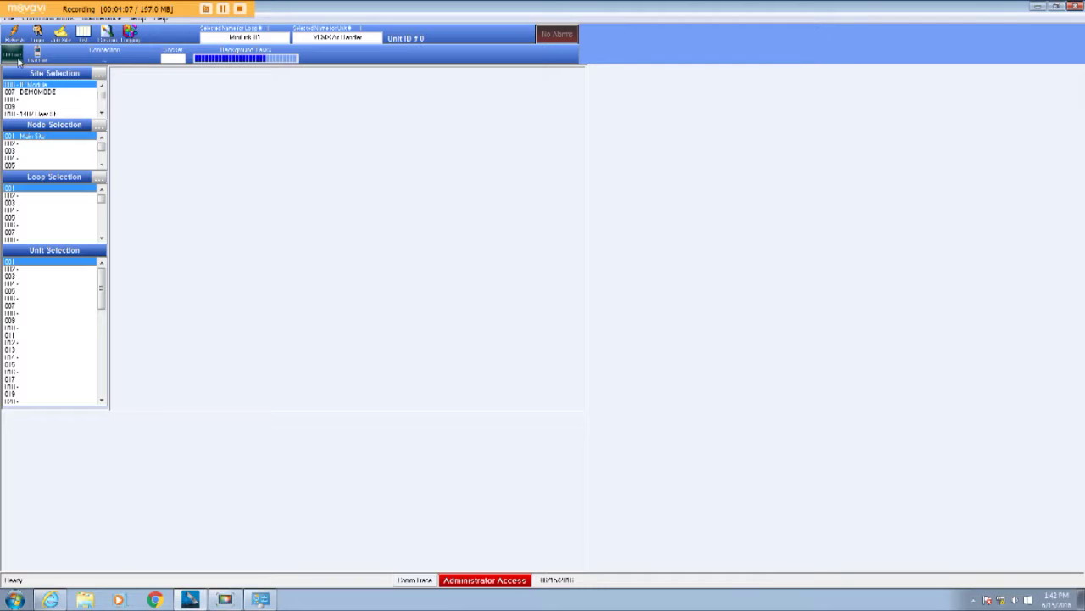
{"action": "left_click", "coordinate": [18, 60]}
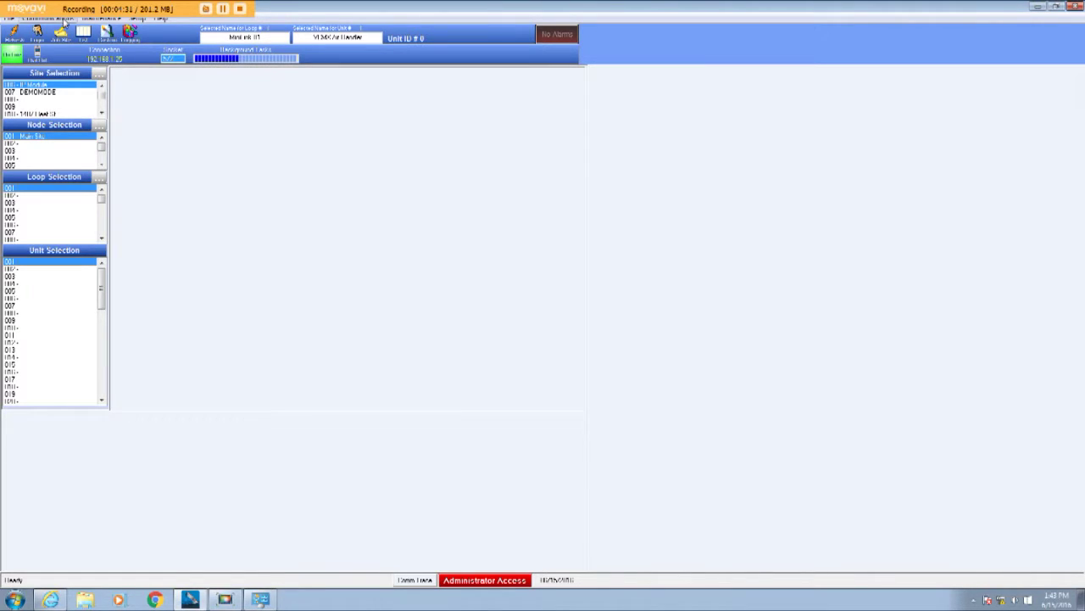
Step: Open the CommLink IP web settings and sign in with the module's user name and password
{"action": "left_click", "coordinate": [66, 19]}
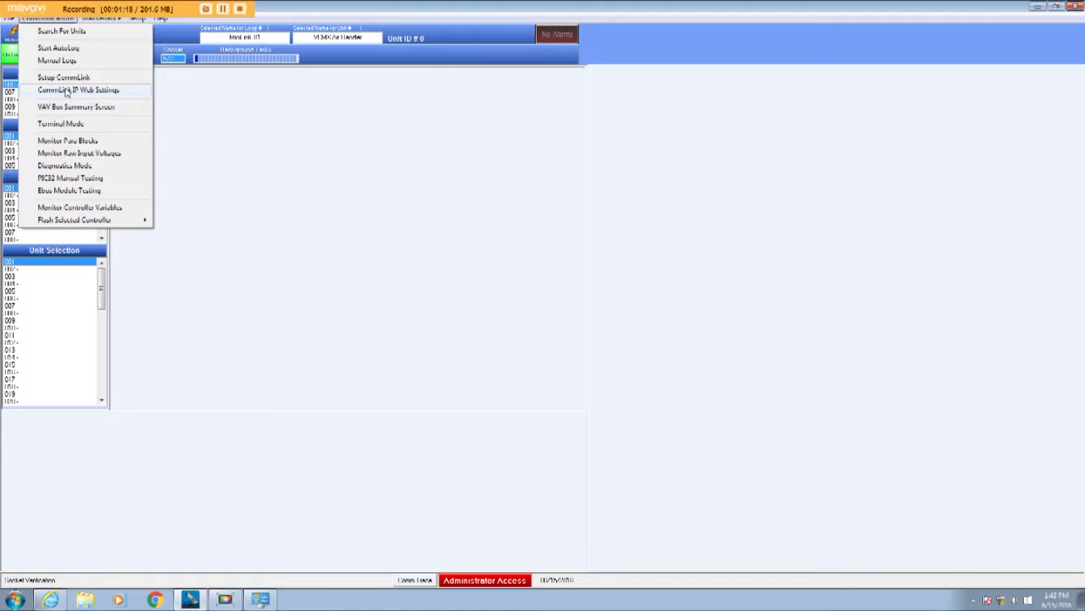
{"action": "left_click", "coordinate": [65, 92]}
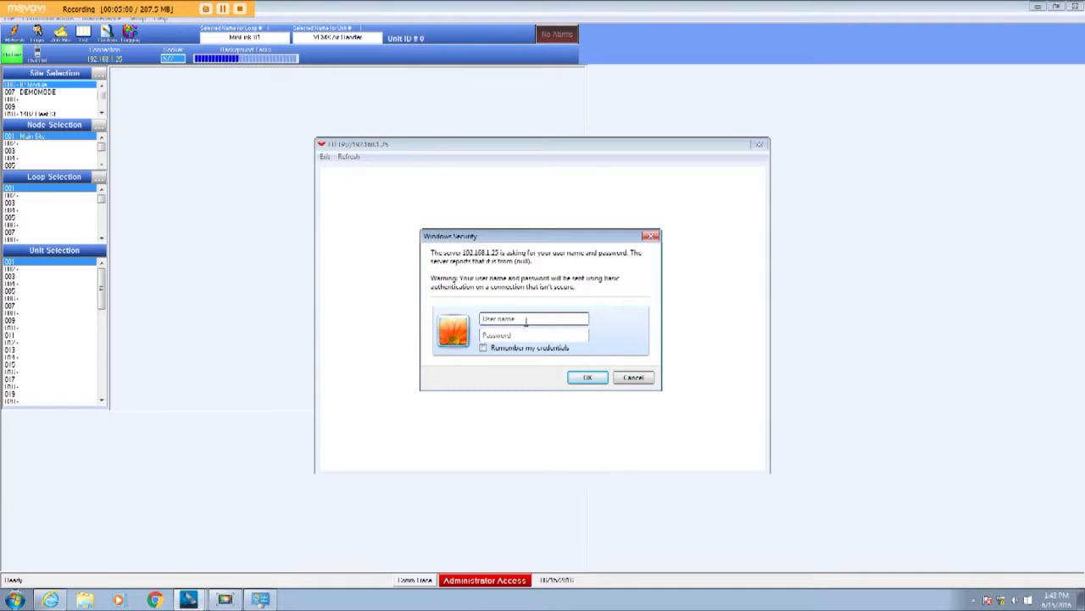
{"action": "left_click", "coordinate": [589, 377]}
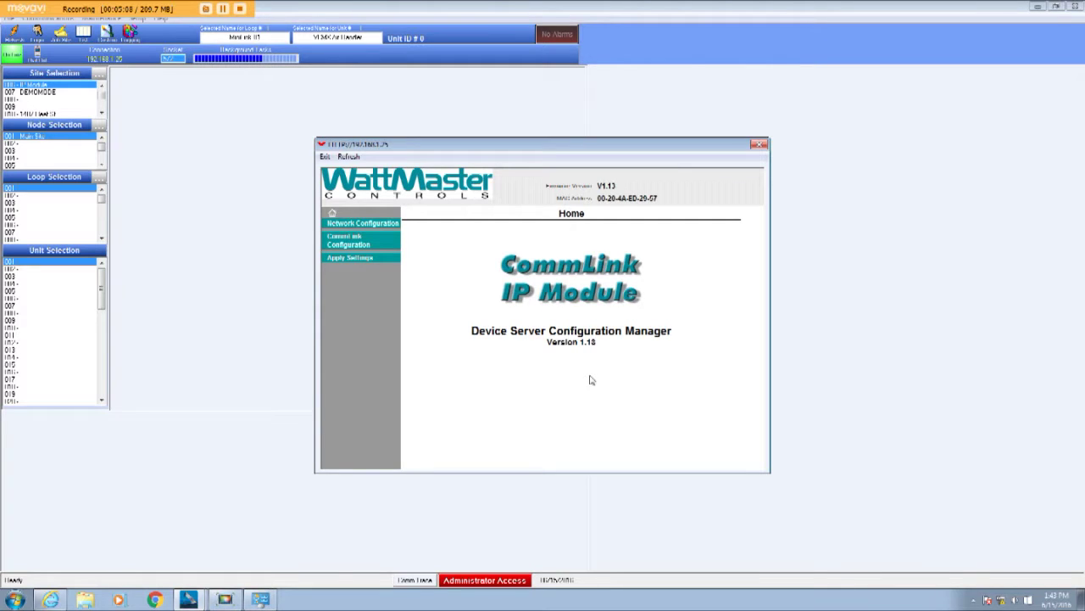
Step: Set the IP address in the CommLink IP Module's network configuration to 10.0.0.91
{"action": "left_click", "coordinate": [379, 224]}
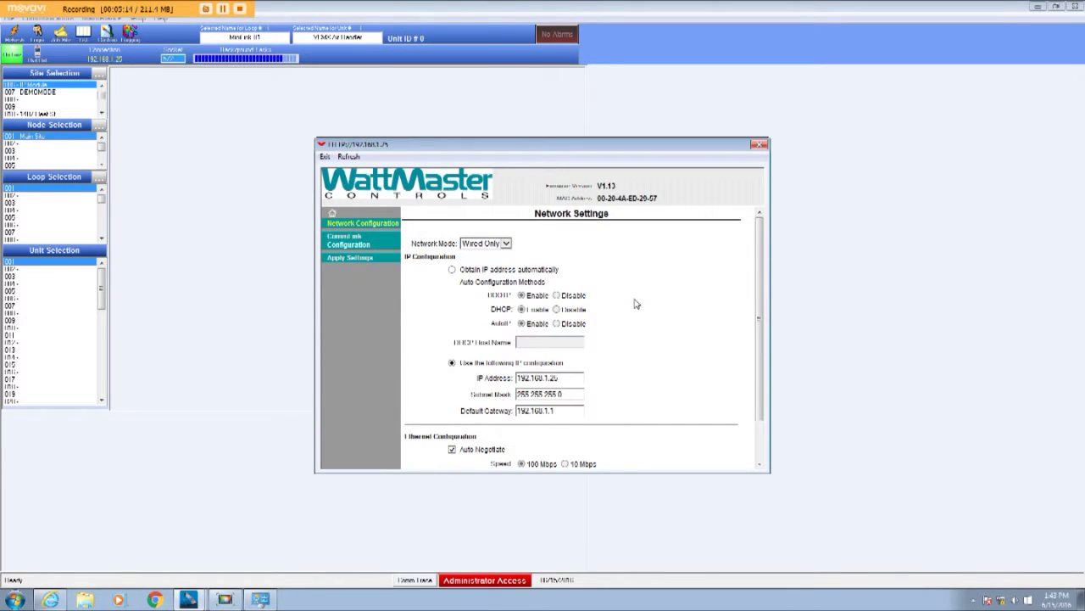
{"action": "scroll", "coordinate": [689, 347], "scroll_direction": "down", "scroll_amount": 1}
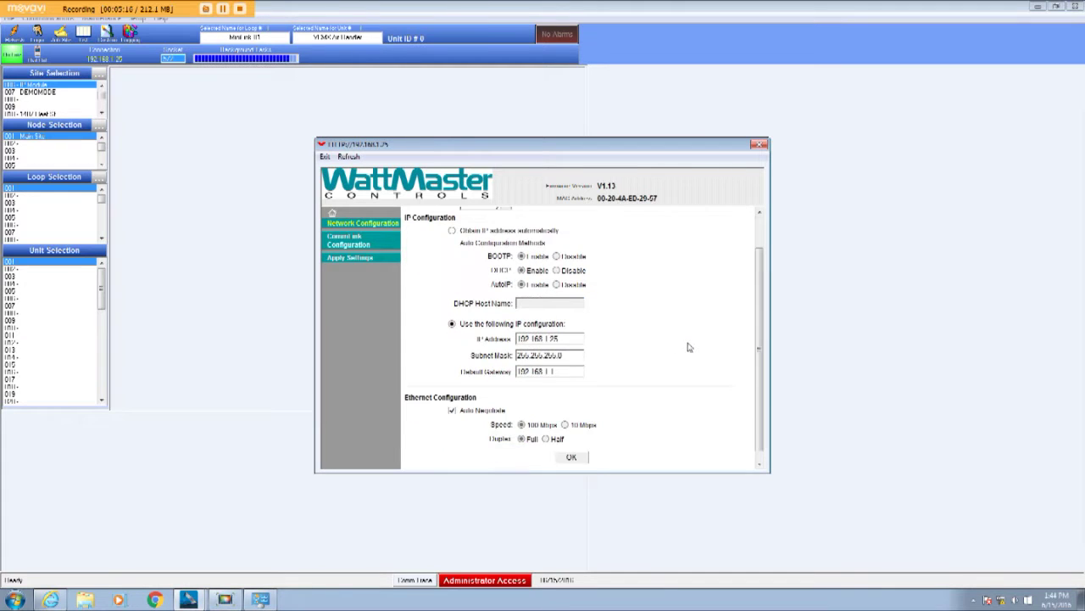
{"action": "left_click", "coordinate": [565, 338]}
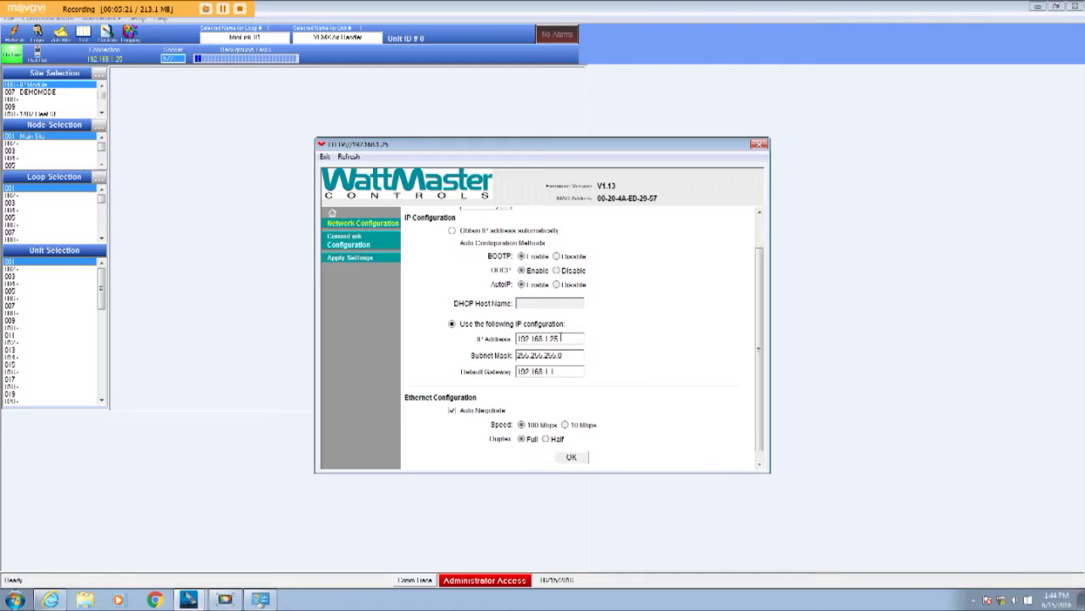
{"action": "key", "text": "BackSpace"}
{"action": "key", "text": "BackSpace"}
{"action": "key", "text": "BackSpace"}
{"action": "key", "text": "BackSpace"}
{"action": "key", "text": "BackSpace"}
{"action": "key", "text": "BackSpace"}
{"action": "key", "text": "BackSpace"}
{"action": "key", "text": "BackSpace"}
{"action": "key", "text": "BackSpace"}
{"action": "key", "text": "BackSpace"}
{"action": "key", "text": "BackSpace"}
{"action": "key", "text": "BackSpace"}
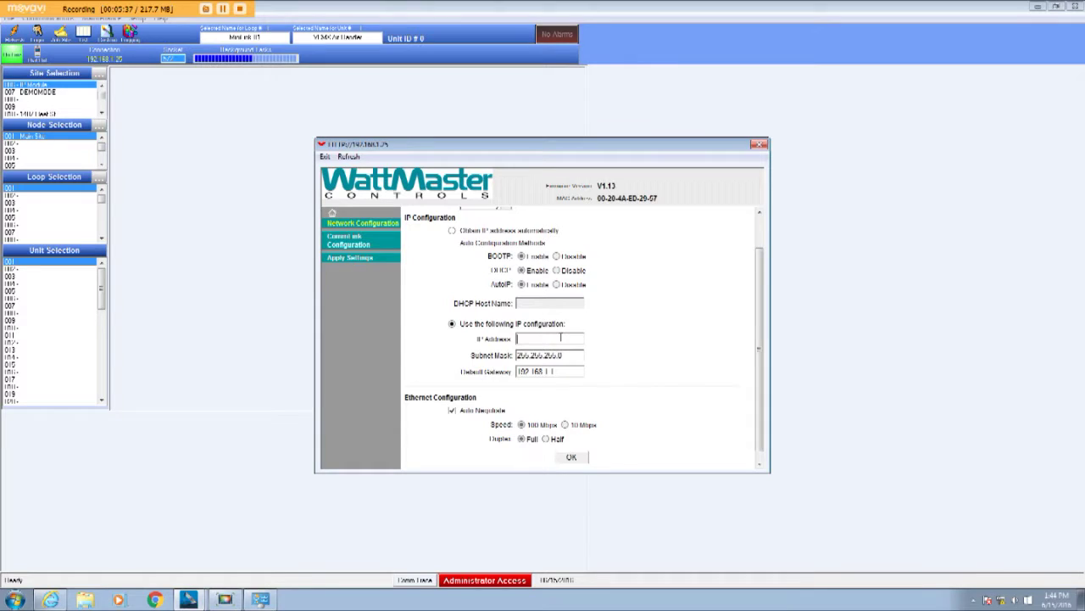
{"action": "type", "text": "10.0.0.91"}
Step: Clear the default gateway in the CommLink IP Module's network configuration and save the page
{"action": "left_click_drag", "start_coordinate": [555, 370], "coordinate": [518, 371]}
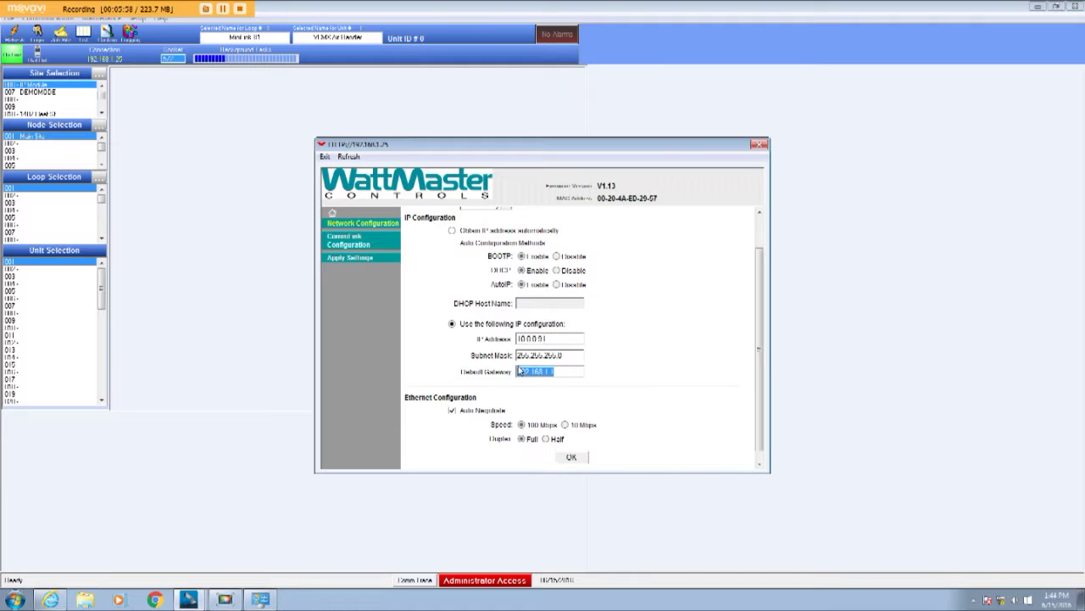
{"action": "key", "text": "BackSpace"}
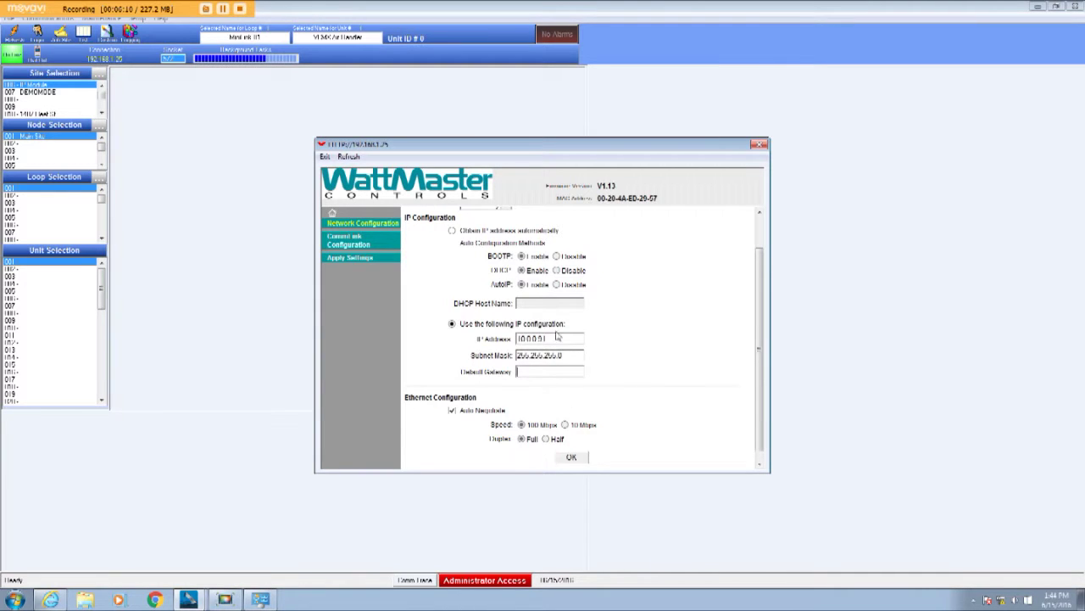
{"action": "left_click_drag", "start_coordinate": [769, 383], "coordinate": [768, 407]}
{"action": "left_click", "coordinate": [574, 449]}
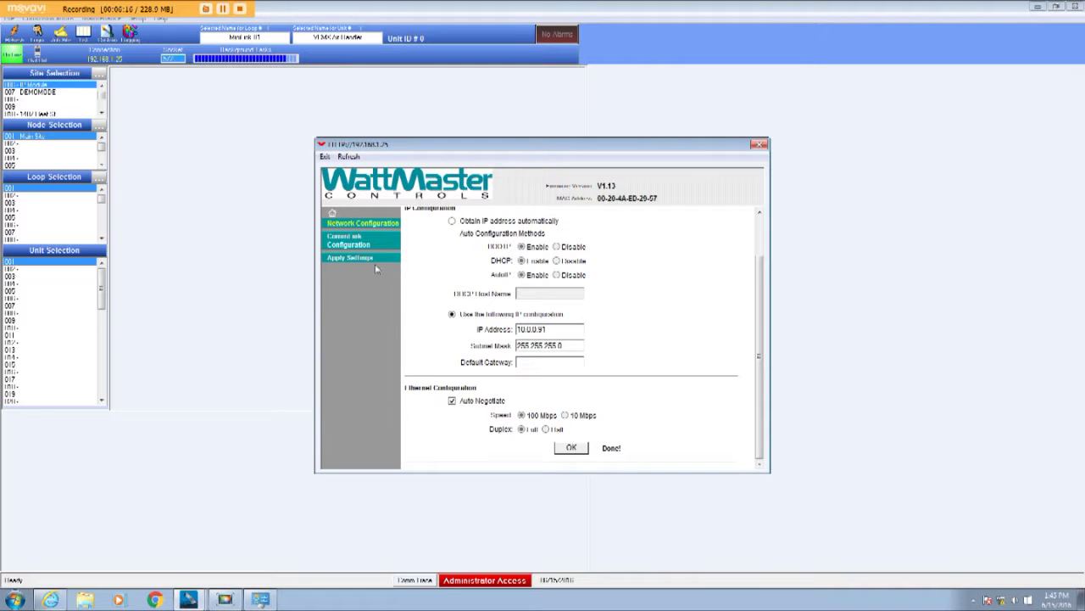
Step: Save the CommLink configuration's serial settings as they are and apply all settings to the module
{"action": "left_click", "coordinate": [346, 244]}
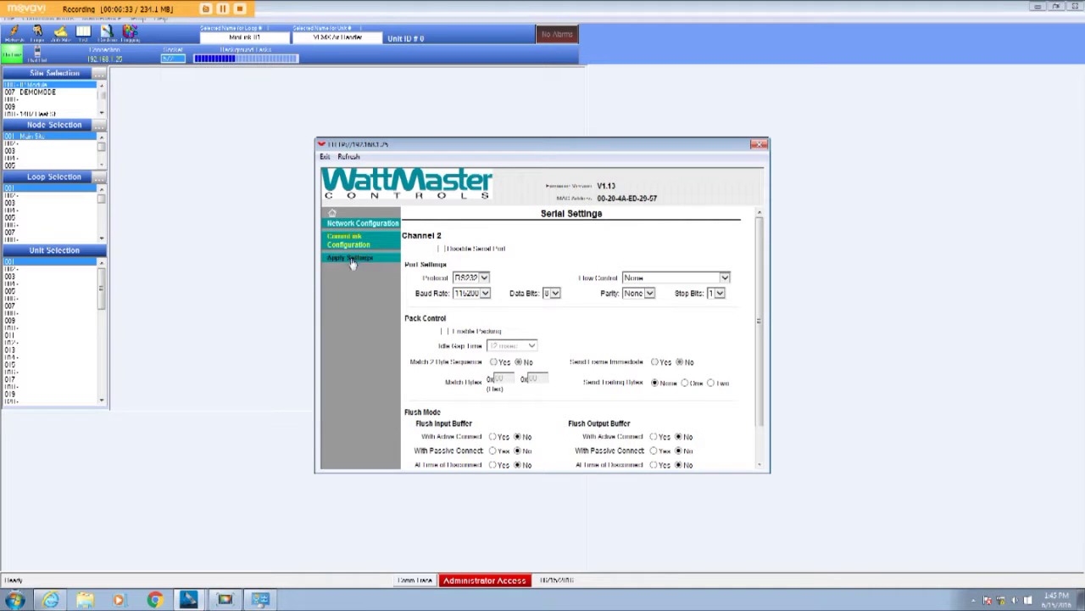
{"action": "left_click", "coordinate": [760, 465]}
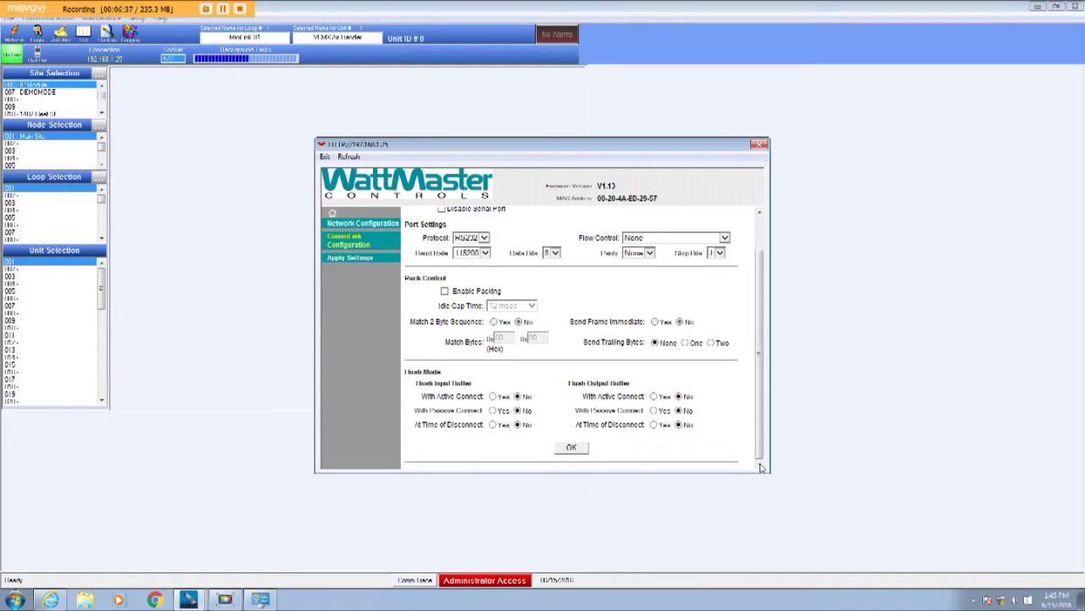
{"action": "left_click", "coordinate": [584, 450]}
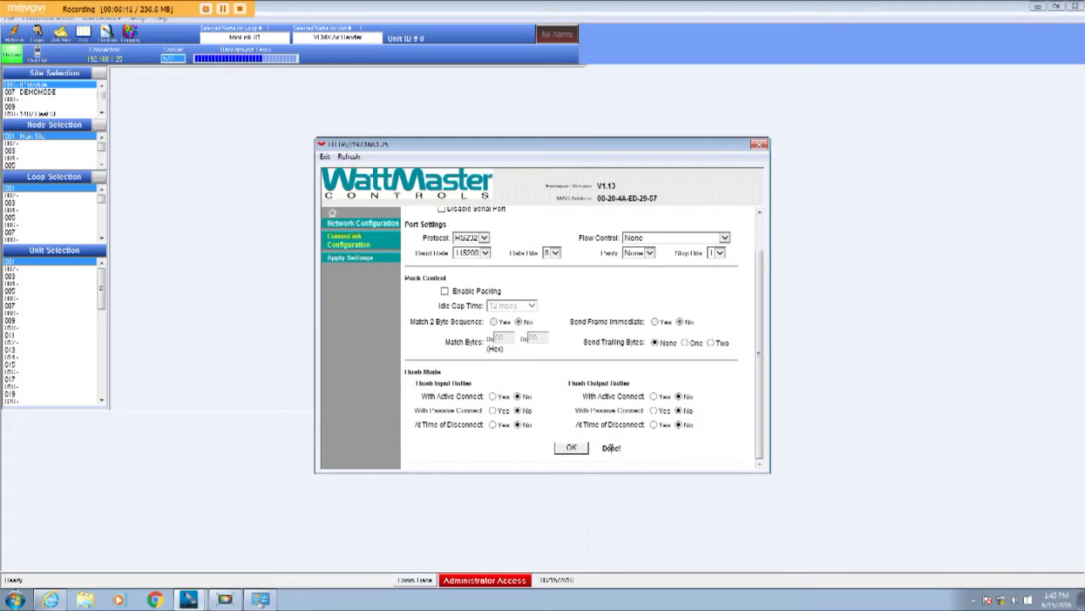
{"action": "left_click", "coordinate": [342, 260]}
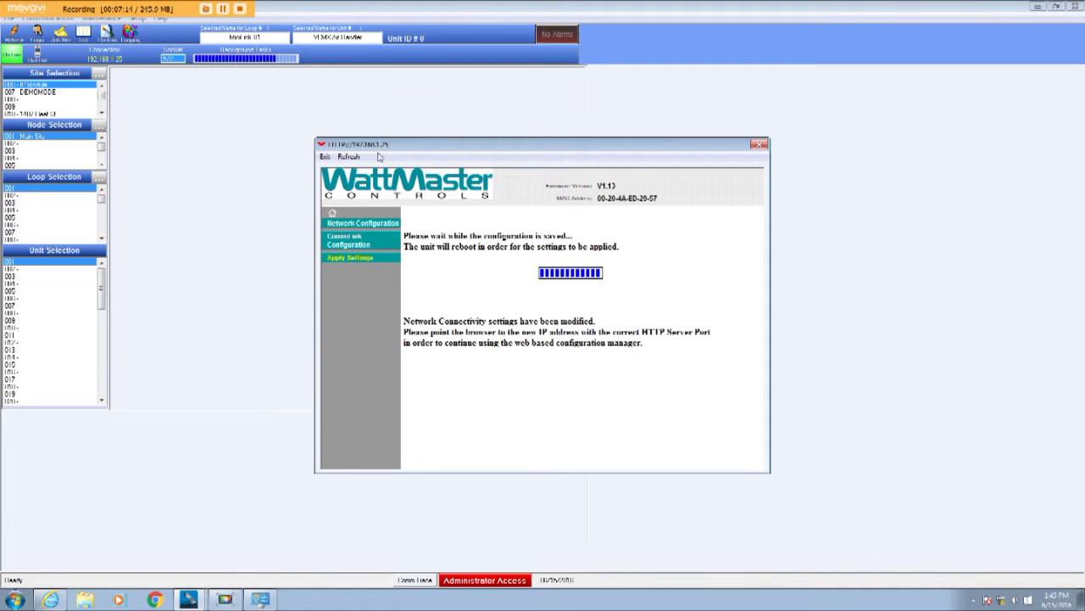
Step: Close the CommLink IP web settings and take the job-site connection offline
{"action": "left_click", "coordinate": [325, 157]}
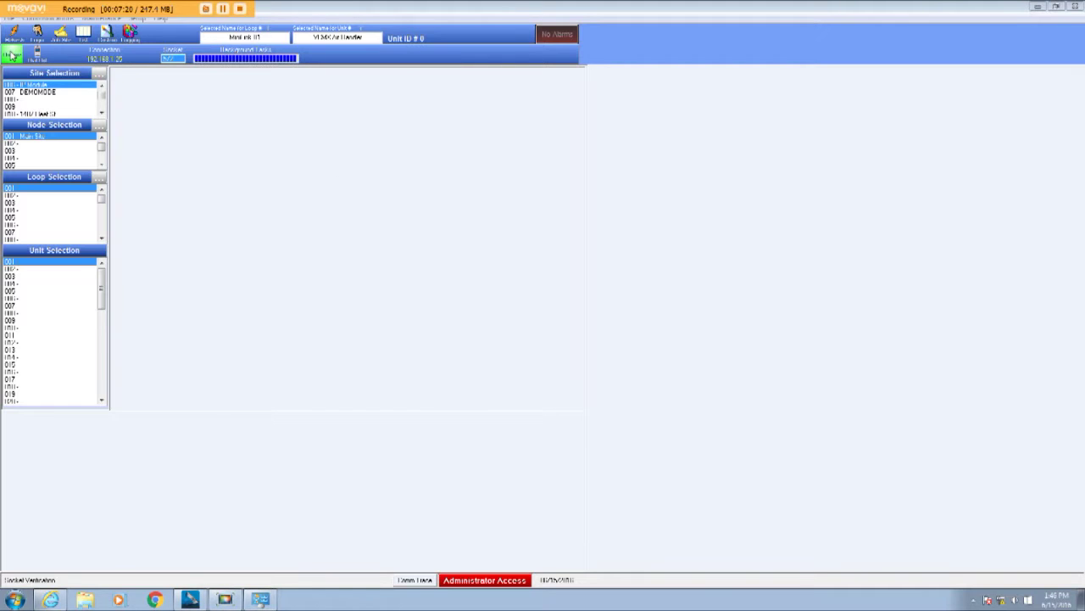
{"action": "left_click", "coordinate": [11, 54]}
{"action": "left_click", "coordinate": [11, 55]}
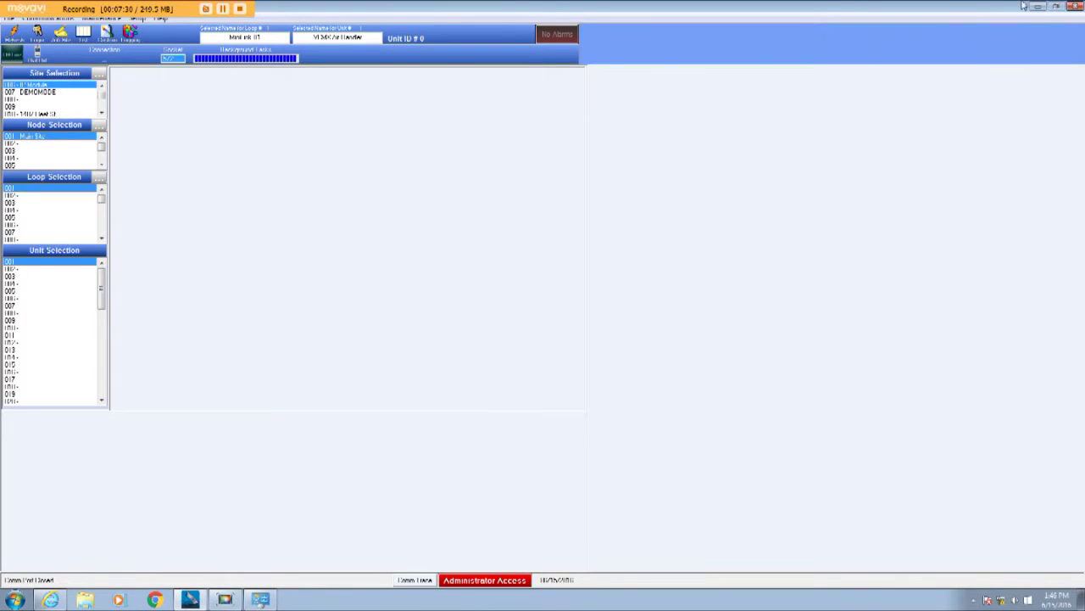
Step: Switch to Windows Network Connections and open the Internet Protocol Version 4 (TCP/IPv4) properties of the Local Area Connection
{"action": "left_click", "coordinate": [1038, 7]}
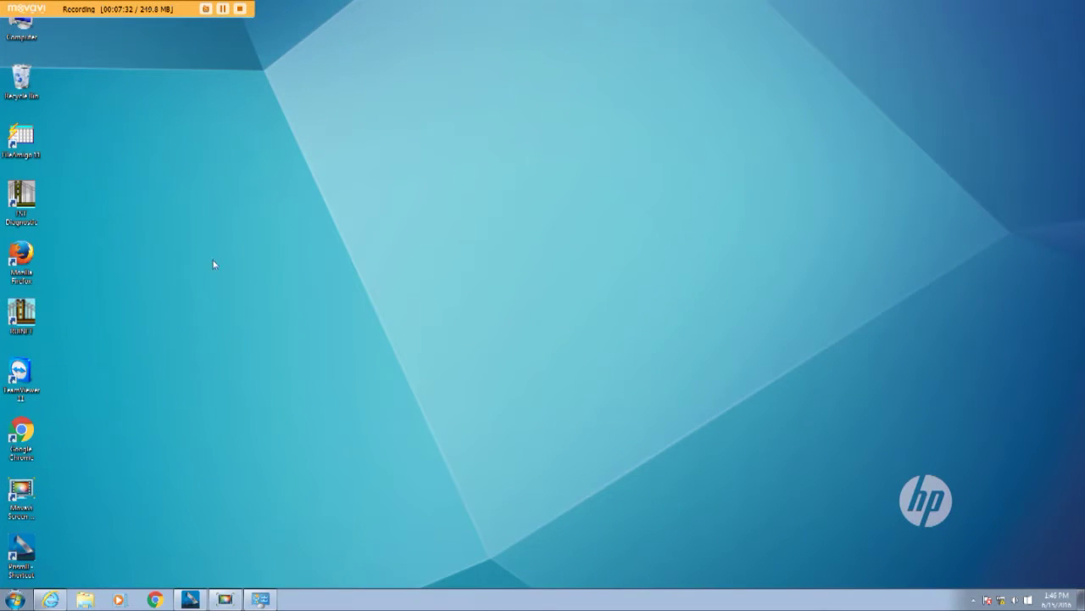
{"action": "left_click", "coordinate": [262, 599]}
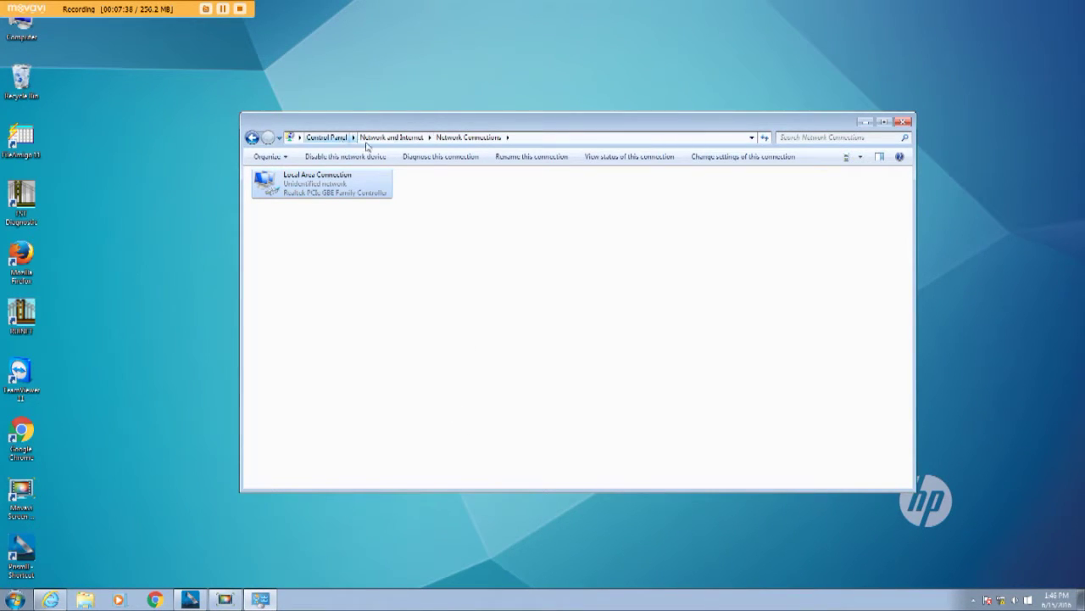
{"action": "right_click", "coordinate": [337, 187]}
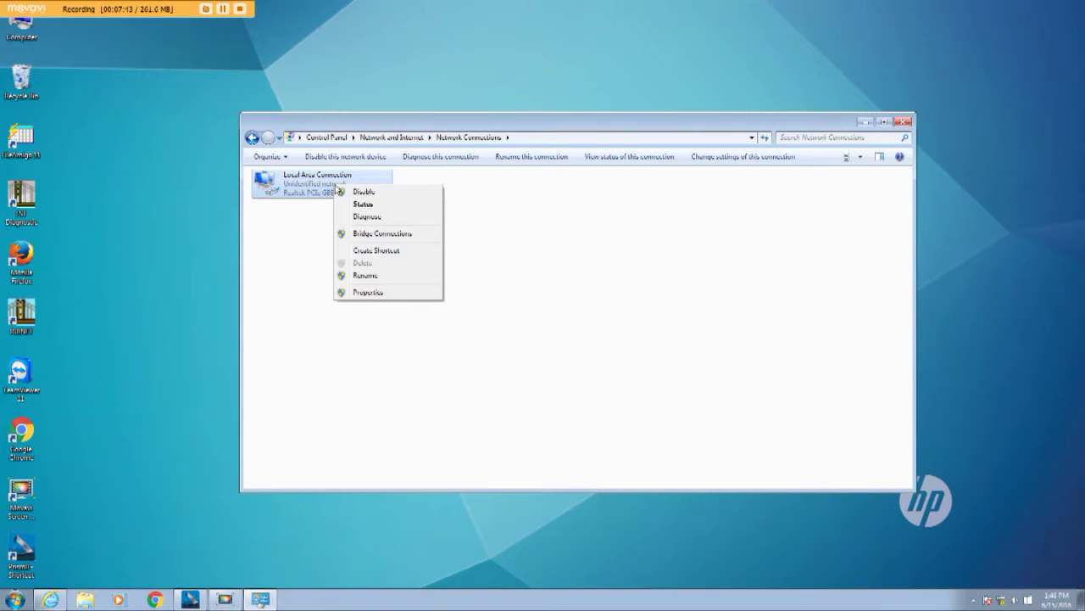
{"action": "left_click", "coordinate": [359, 291]}
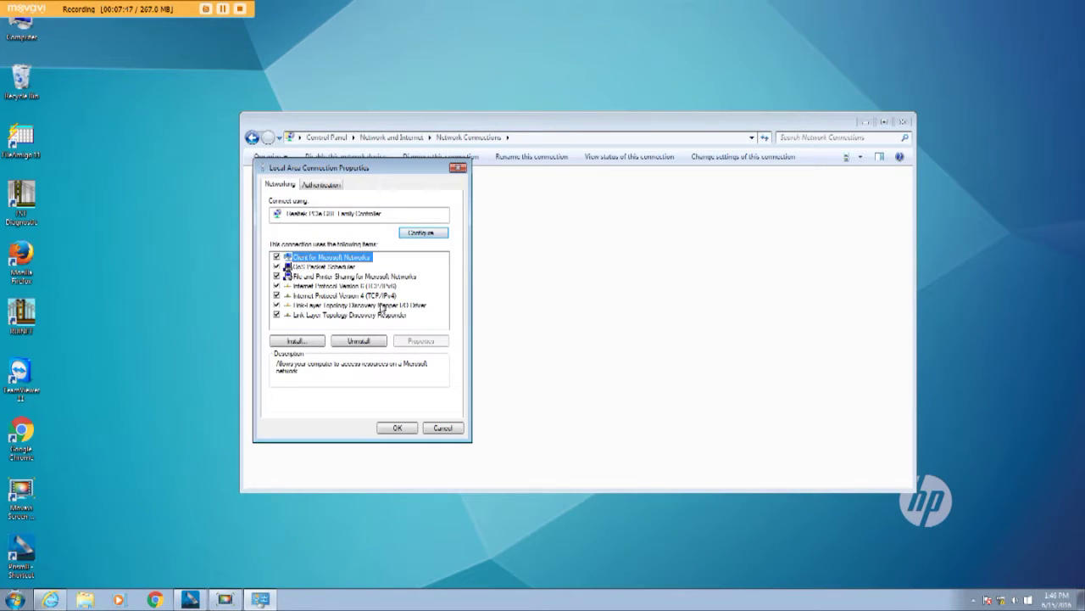
{"action": "left_click", "coordinate": [353, 296]}
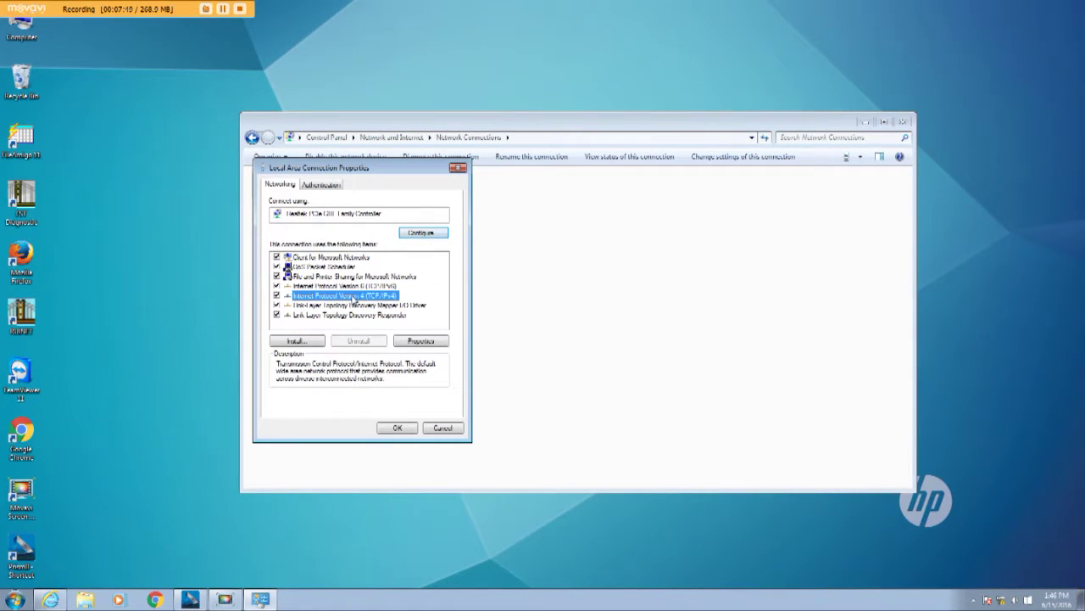
{"action": "left_click", "coordinate": [421, 341]}
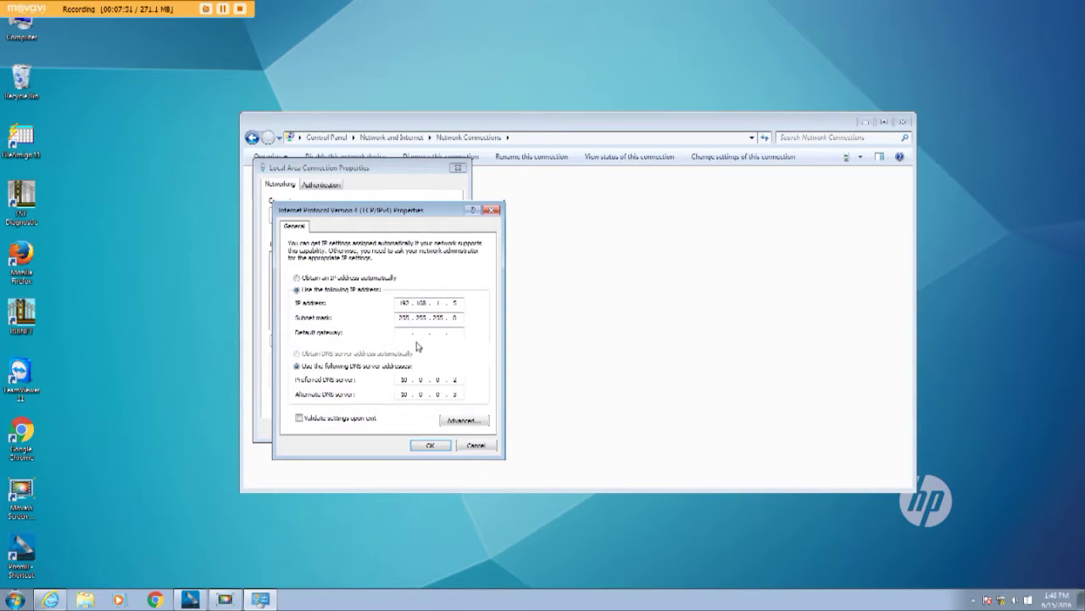
Step: Change the computer's static IPv4 address to one on the module's 10.0.0 network
{"action": "double_click", "coordinate": [456, 303]}
{"action": "type", "text": "5"}
{"action": "double_click", "coordinate": [404, 302]}
{"action": "type", "text": "1"}
{"action": "type", "text": "1"}
{"action": "type", "text": "0"}
{"action": "key", "text": "BackSpace"}
{"action": "type", "text": "193"}
Step: Fill in the default gateway for the 10.0.0 network, save the Local Area Connection settings and put the window away
{"action": "type", "text": "10"}
{"action": "left_click", "coordinate": [423, 333]}
{"action": "type", "text": "0"}
{"action": "left_click", "coordinate": [437, 332]}
{"action": "type", "text": "0"}
{"action": "left_click", "coordinate": [437, 445]}
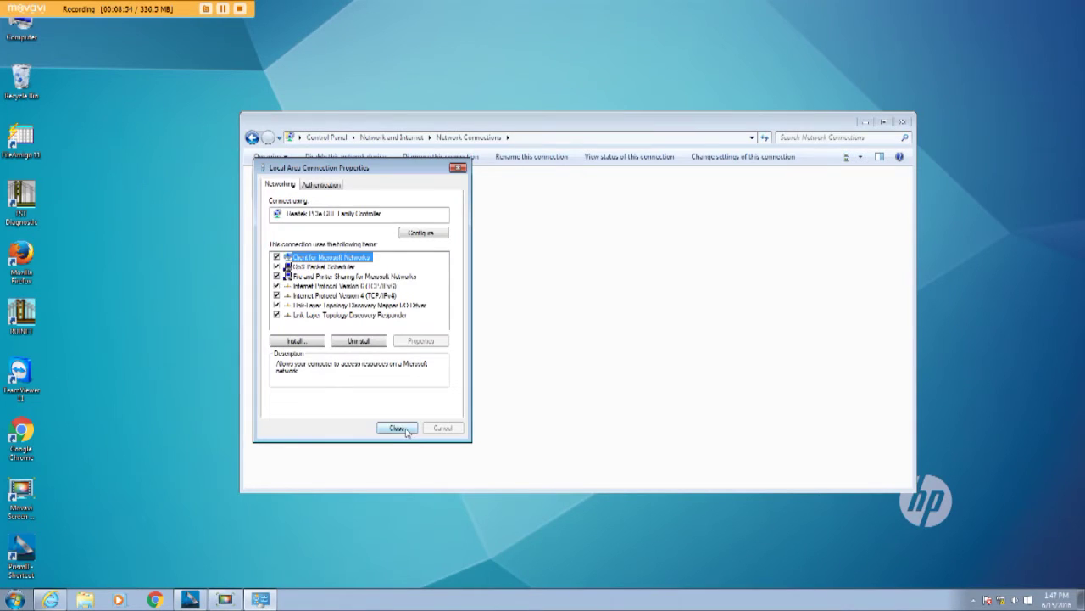
{"action": "left_click", "coordinate": [406, 430]}
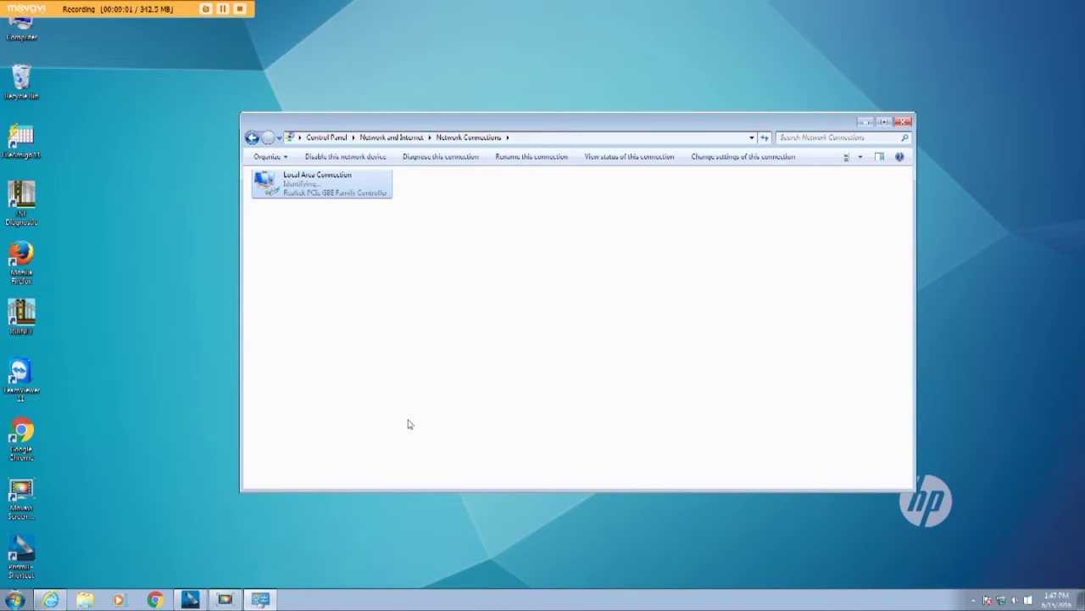
{"action": "left_click", "coordinate": [865, 123]}
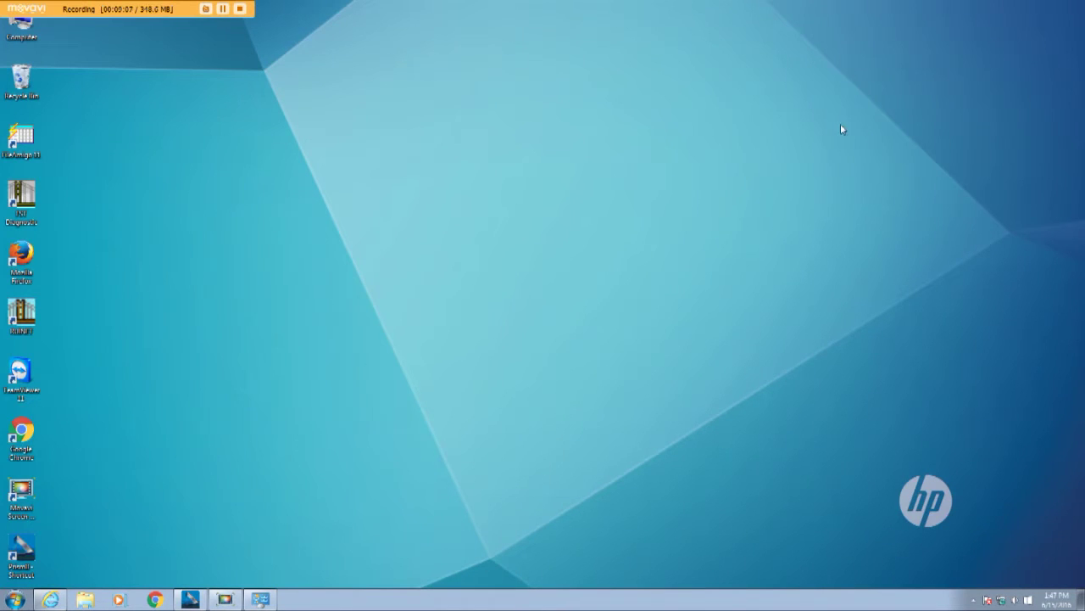
Step: Switch to Prism II, check the IP Module job site's node IP address, and bring the connection online
{"action": "left_click", "coordinate": [228, 10]}
{"action": "left_click", "coordinate": [190, 600]}
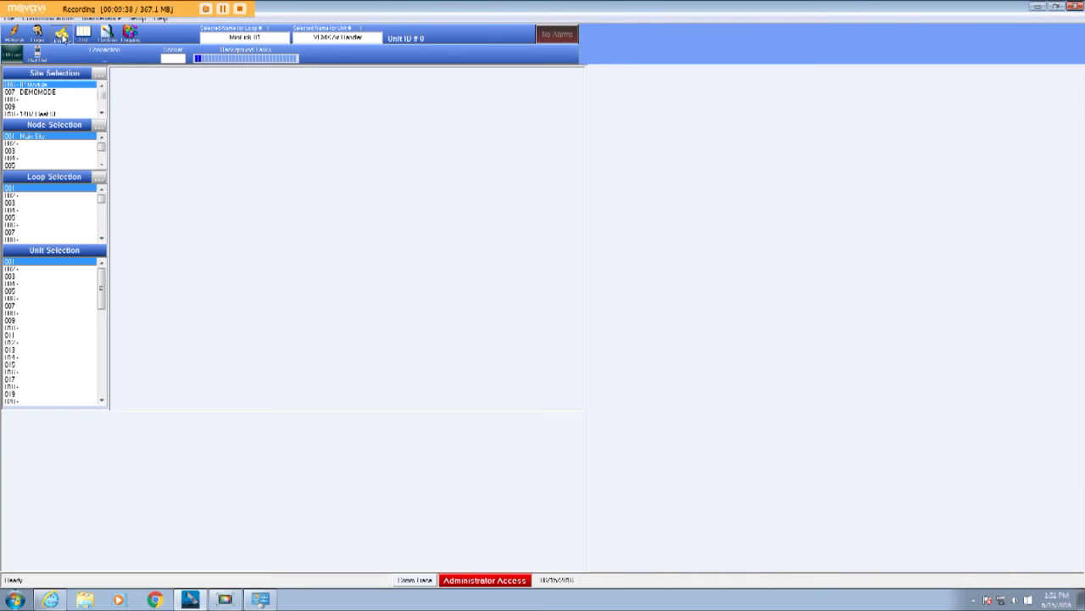
{"action": "left_click", "coordinate": [61, 35]}
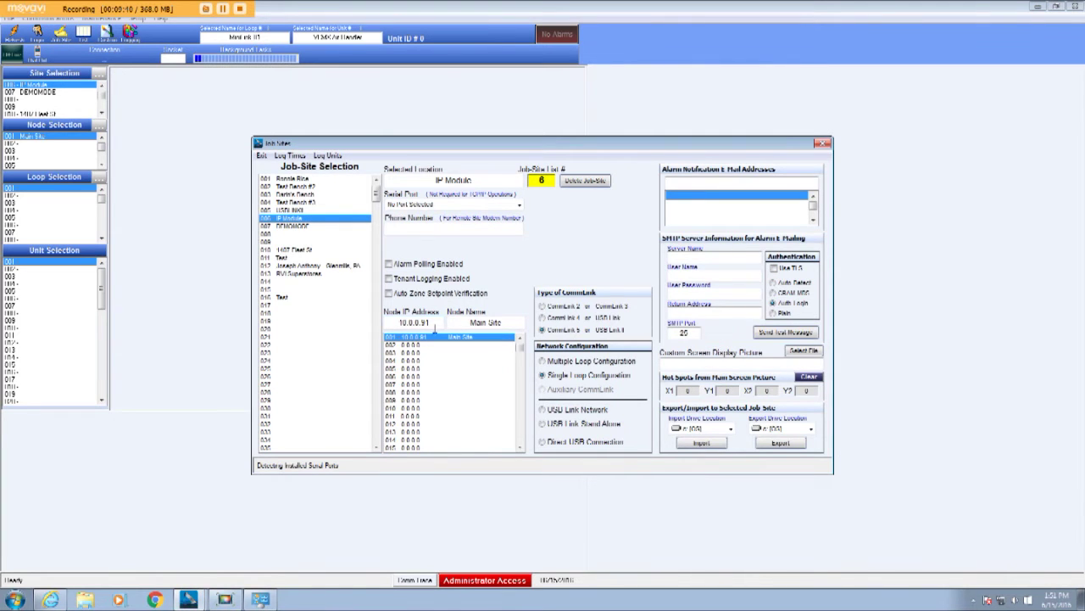
{"action": "double_click", "coordinate": [434, 323]}
{"action": "left_click", "coordinate": [390, 322]}
{"action": "key", "text": "Escape"}
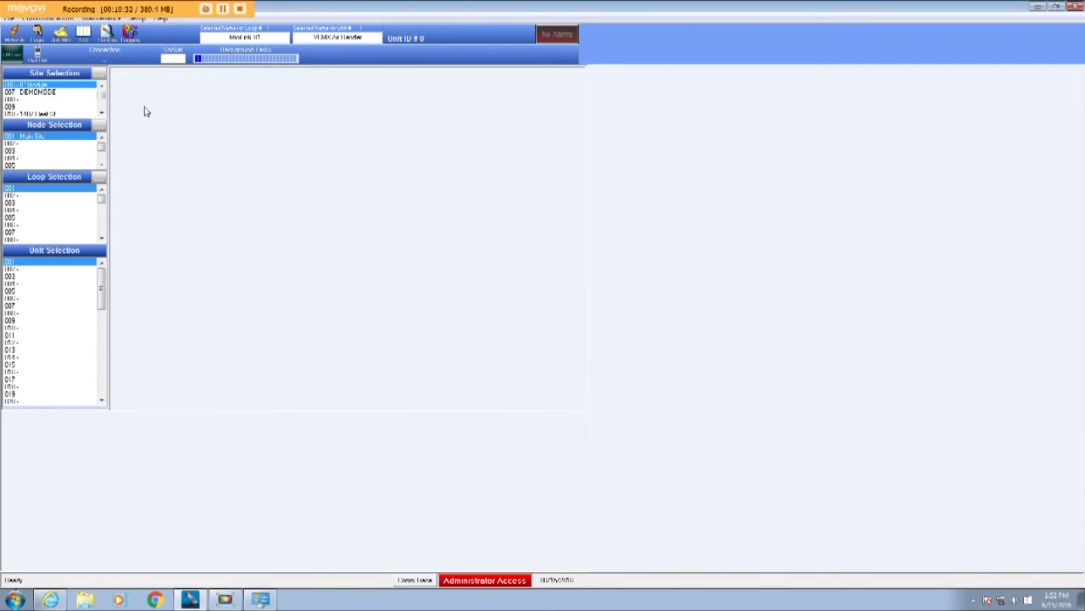
{"action": "left_click", "coordinate": [12, 56]}
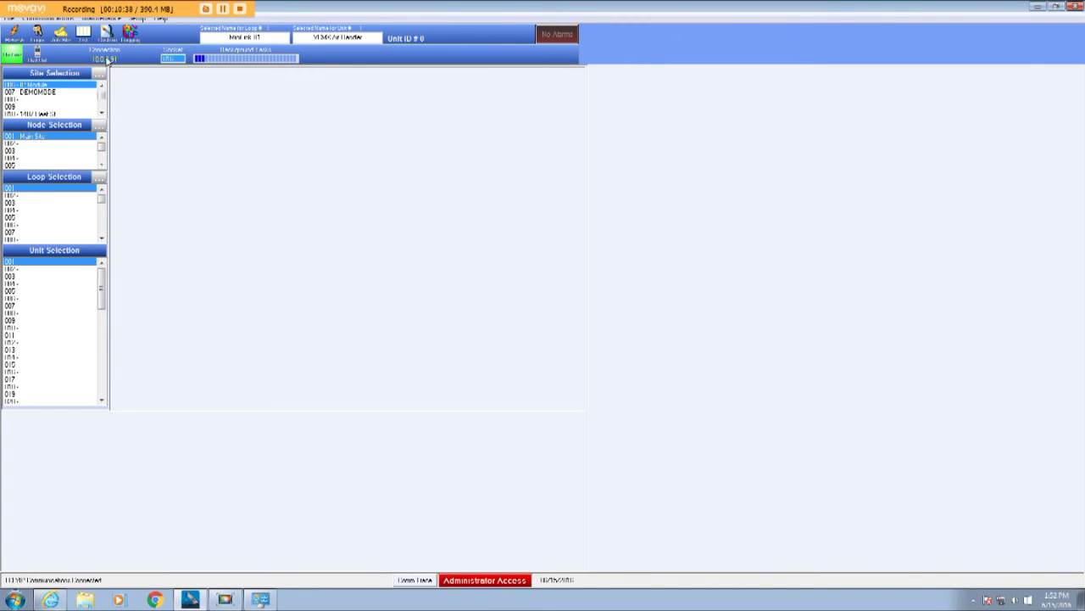